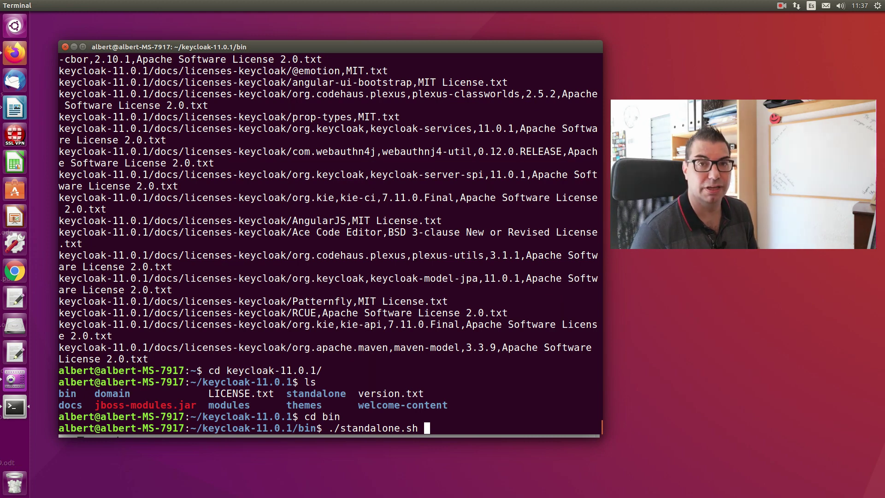
- Start Keycloak with ./standalone.sh -b 0.0.0.0 and wait for startup, then bring up the browser
type("-b ")
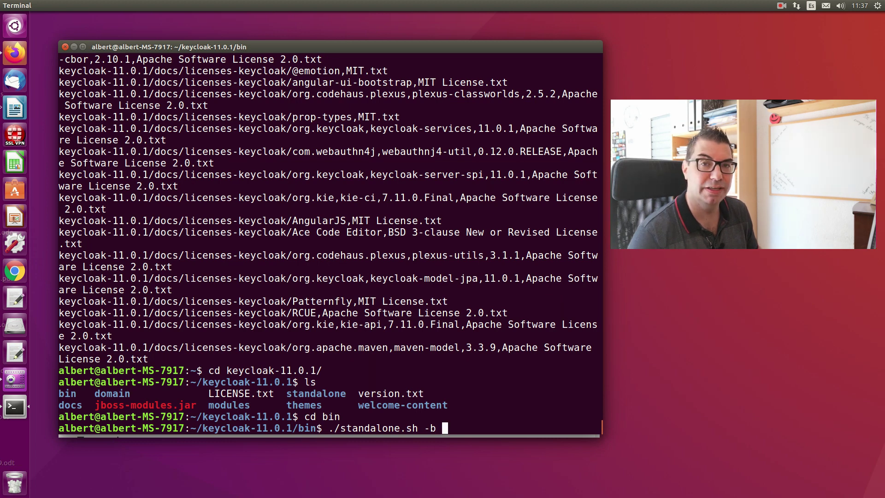
type("0.0.0.0")
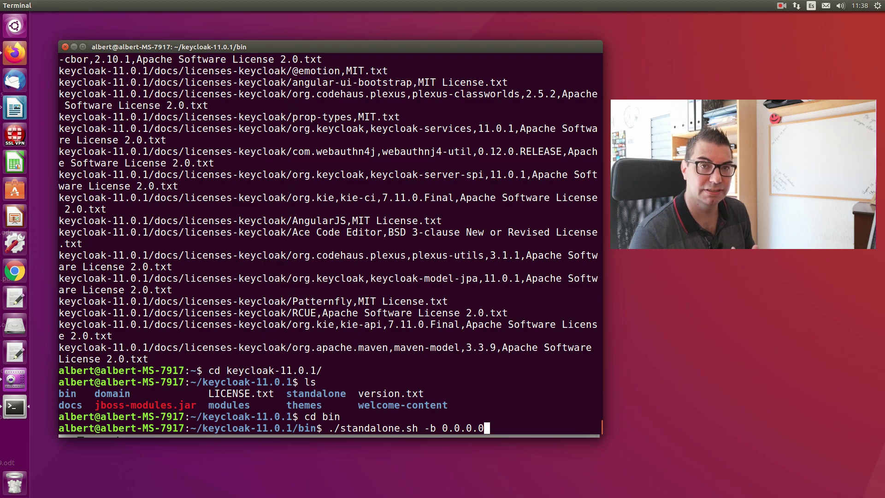
key("Return")
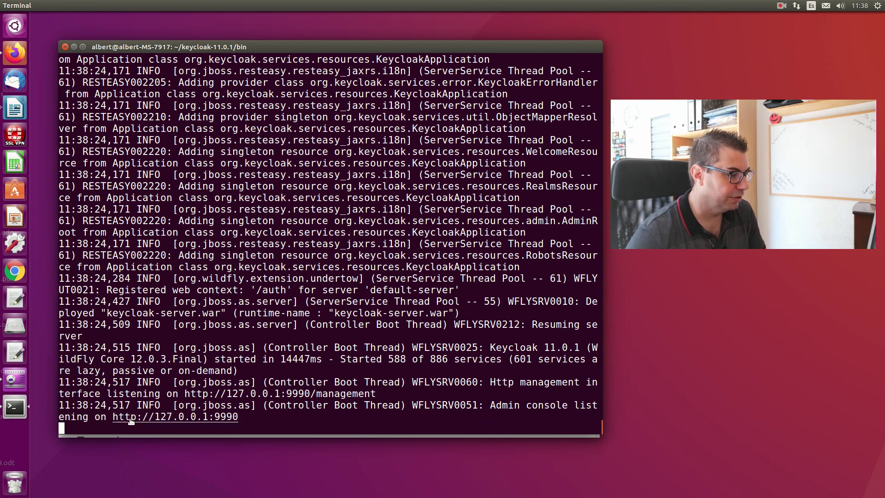
left_click(21, 53)
- Load the Keycloak welcome page at localhost:8080/auth/ in a new tab
left_click(480, 60)
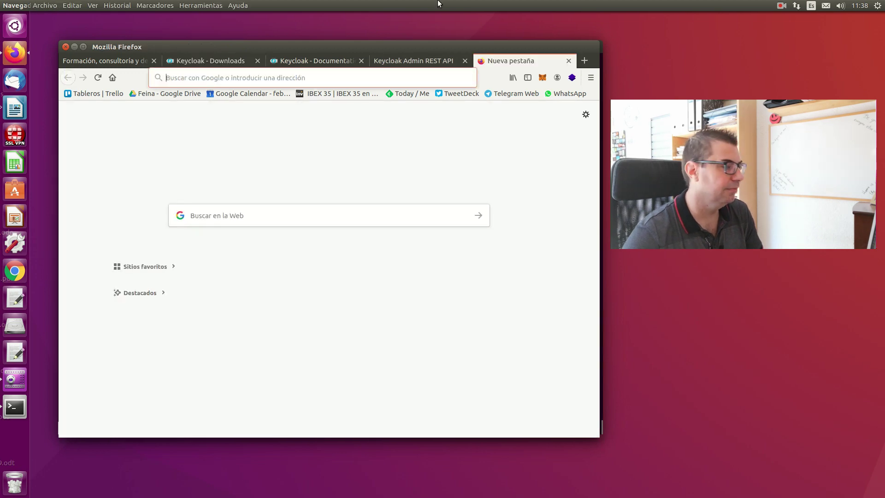
type("localhost:8080/auth/")
key("Return")
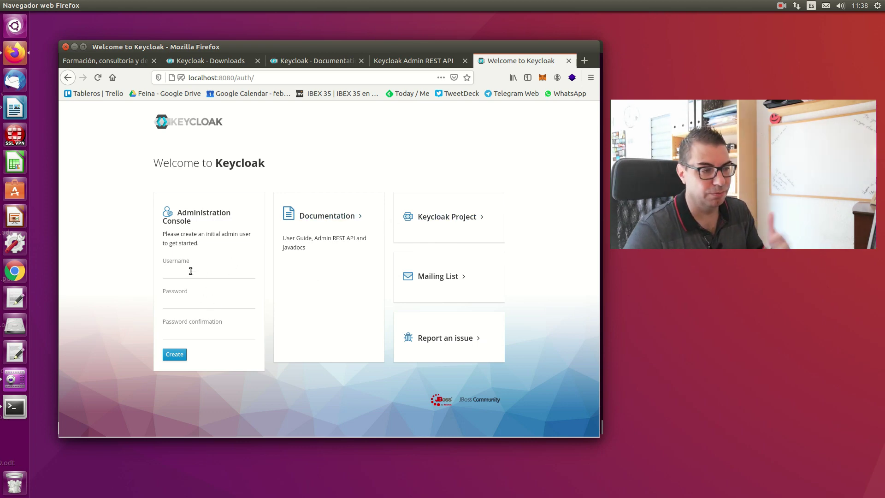
- Create the initial admin user 'admin' with a confirmed password, declining the browser's save-login offer
left_click(191, 271)
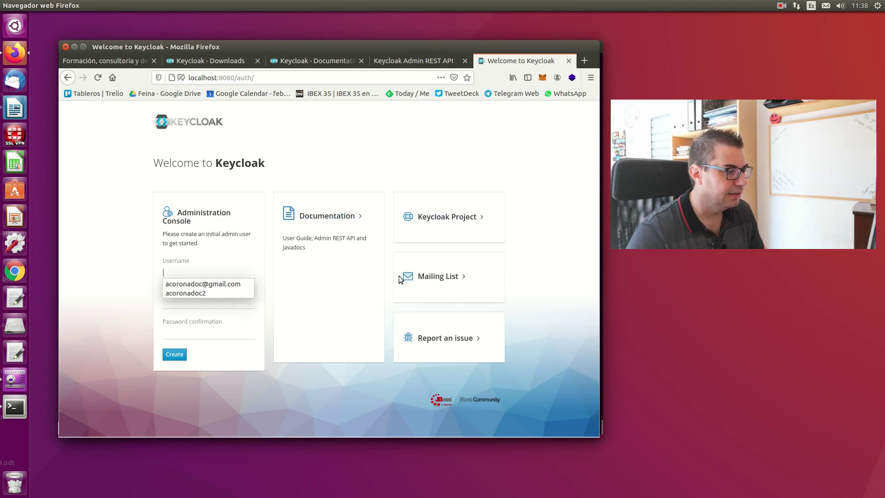
left_click(304, 303)
left_click(231, 271)
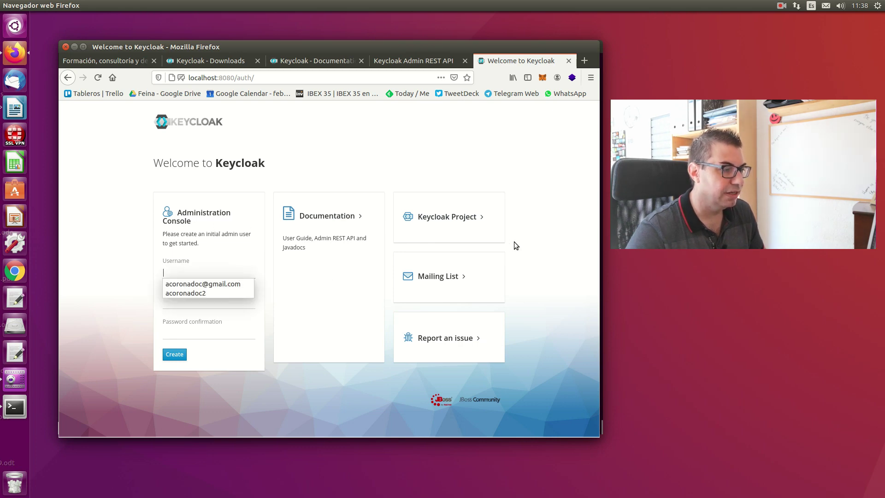
type("a")
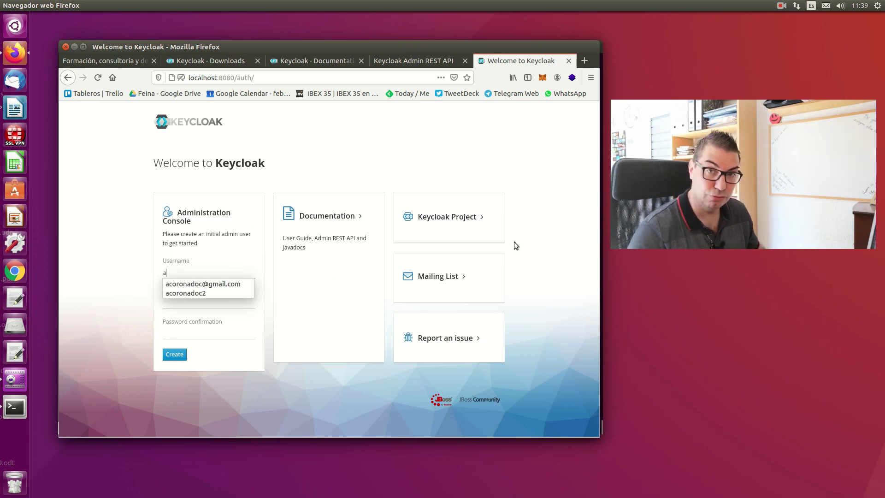
type("dmin")
key("Tab")
type("admin")
key("Tab")
type("ad")
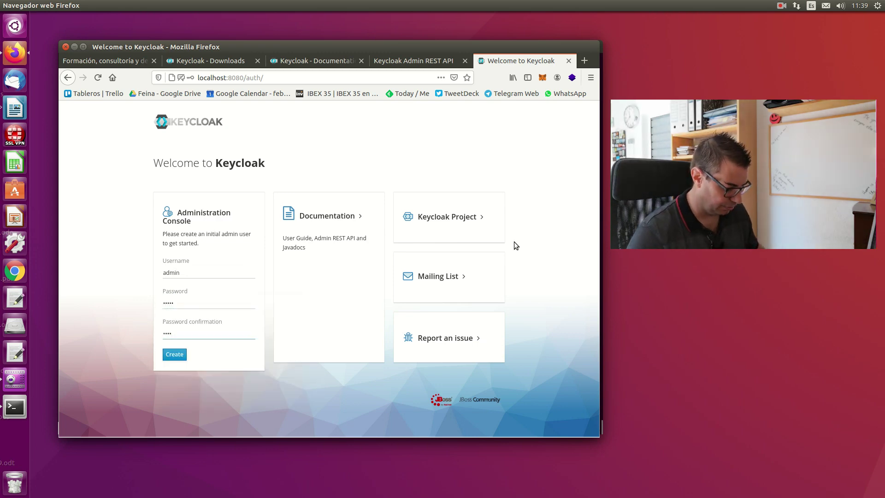
type("min")
left_click(174, 354)
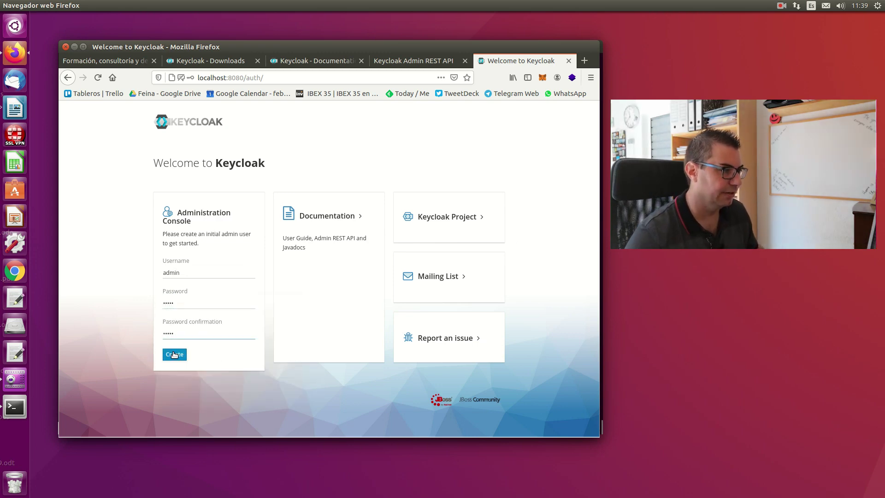
left_click(225, 170)
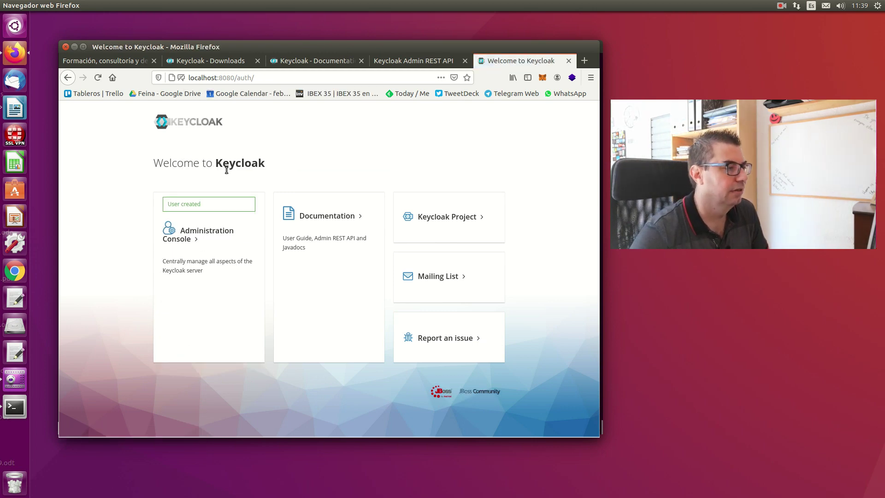
left_click(187, 236)
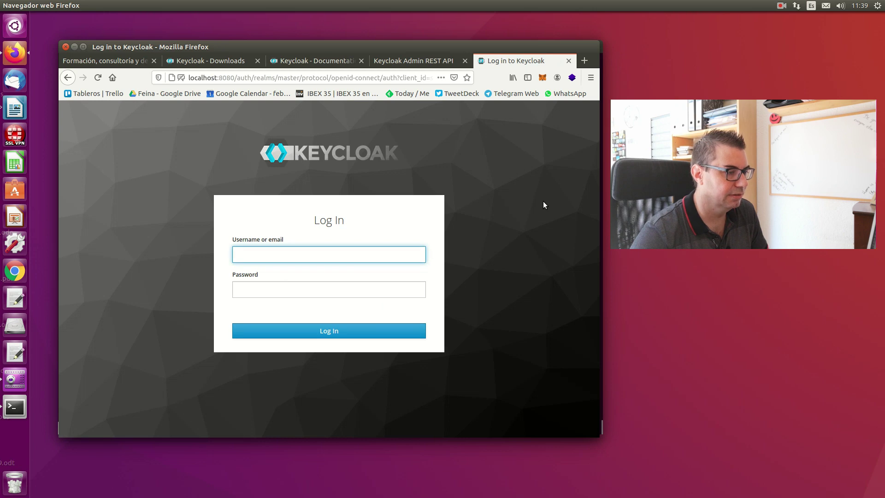
- Sign in to the Administration Console as admin with its password, declining to save it
type("admin")
key("Tab")
type("admin")
key("Return")
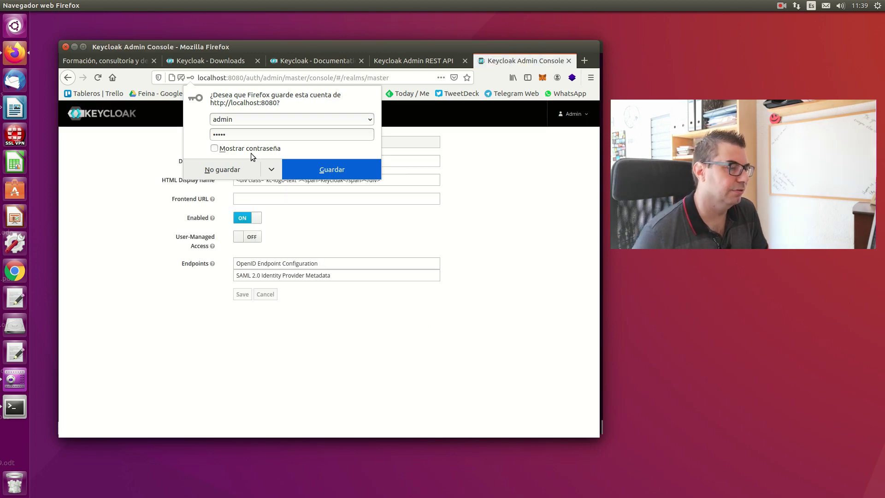
left_click(225, 172)
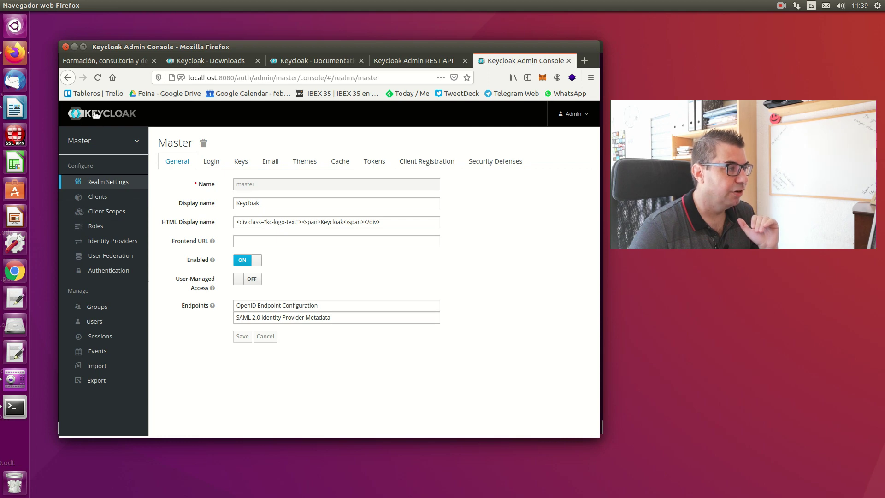
mouse_move(87, 140)
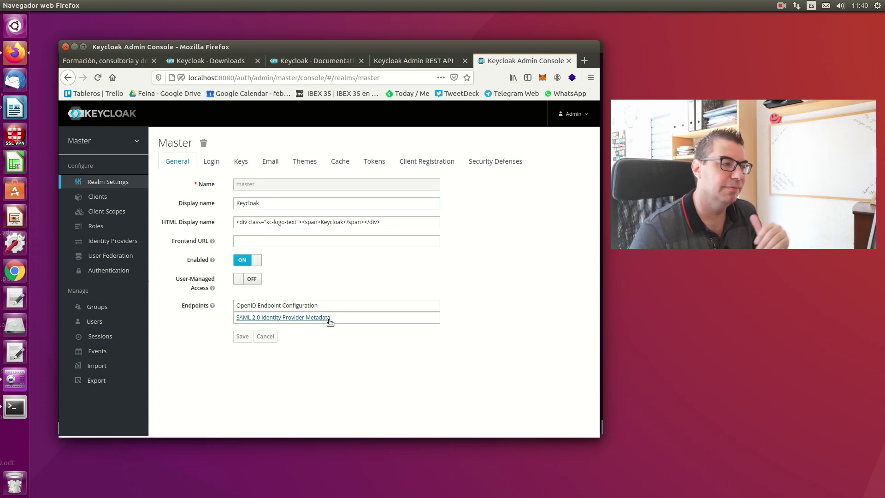
- Show the Master realm's Login tab in Realm Settings
left_click(213, 165)
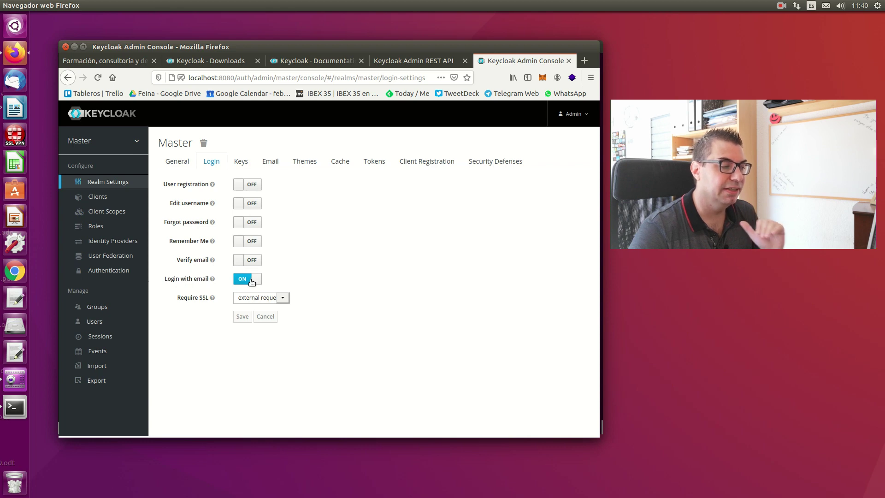
- Check the Require SSL choices, then review the Keys, Email, Themes and Security Defenses tabs
left_click(283, 300)
left_click(282, 299)
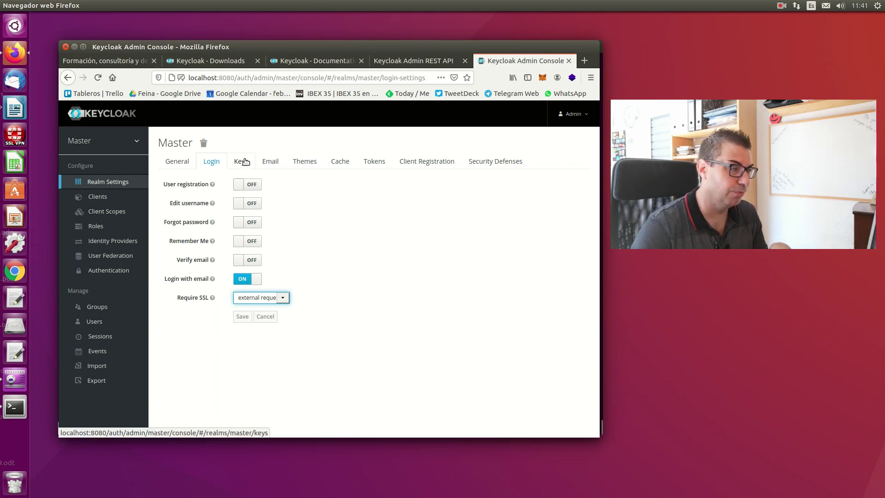
left_click(244, 161)
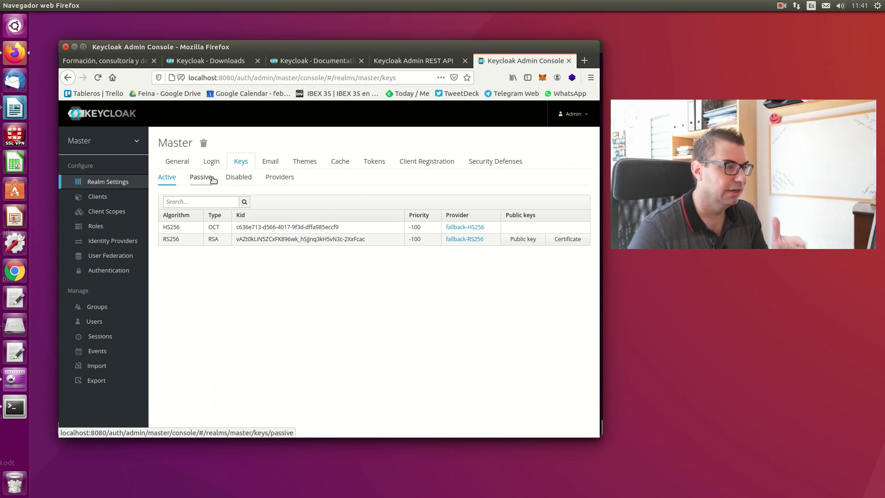
left_click(270, 162)
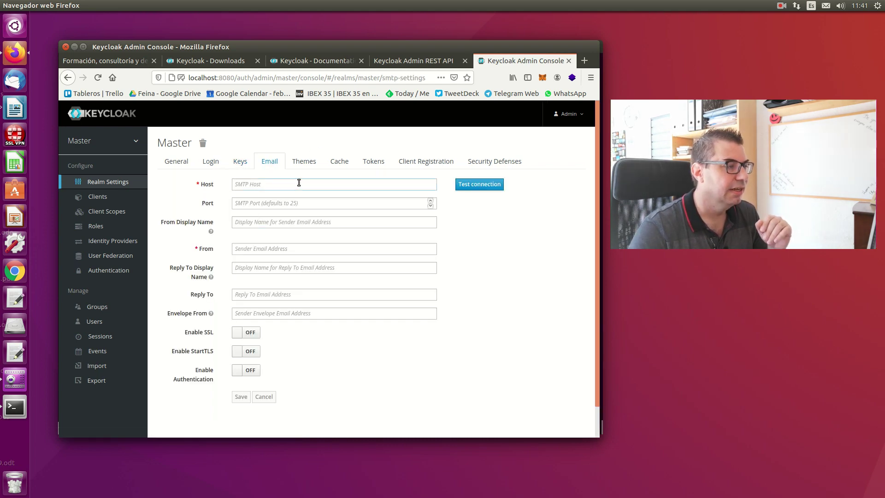
left_click(304, 162)
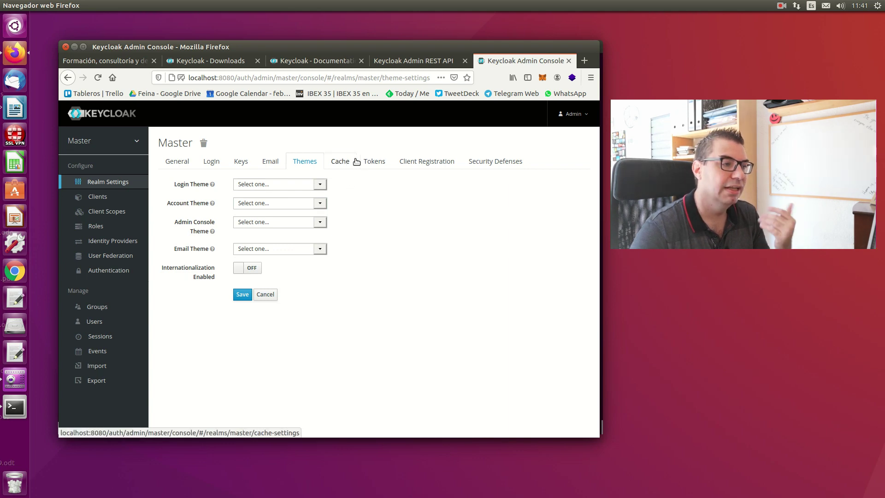
left_click(483, 161)
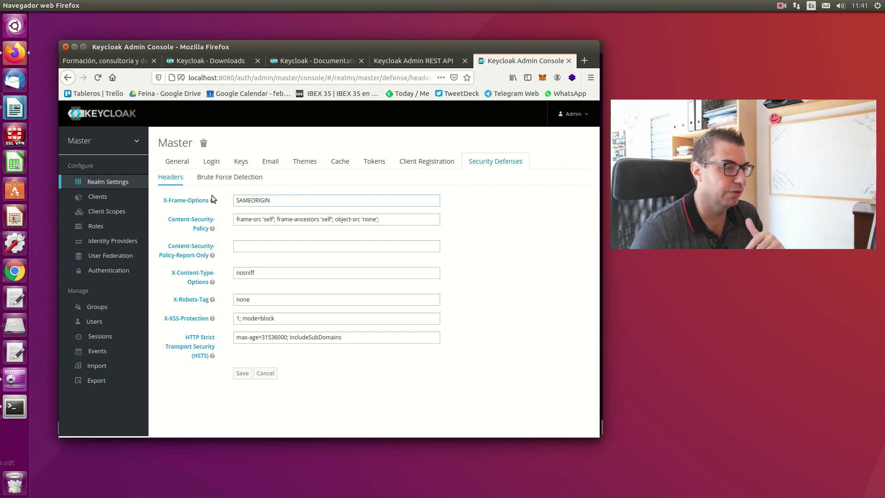
left_click(247, 178)
left_click(177, 178)
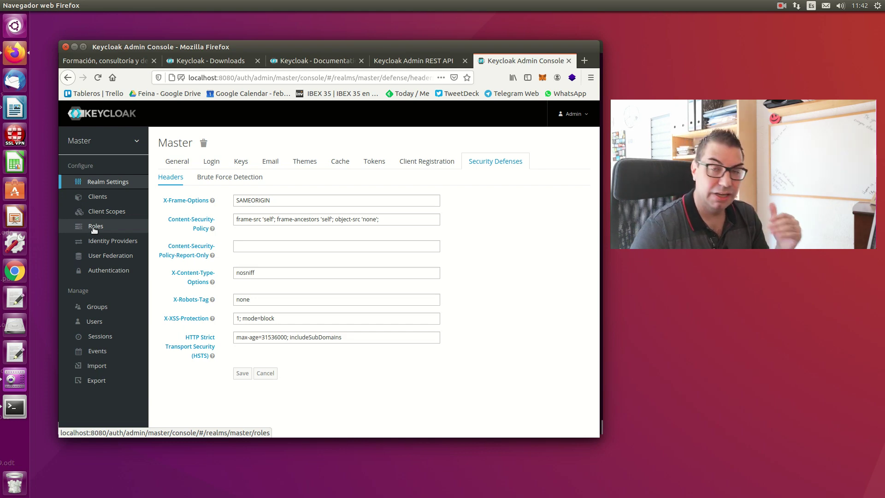
- Browse the Identity Providers and User Federation provider lists, then the Authentication, Groups and Users sections
left_click(101, 243)
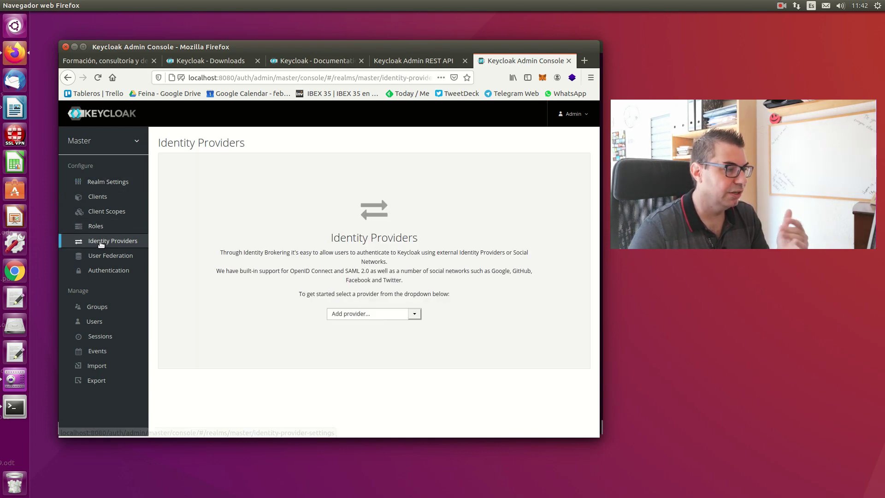
left_click(415, 313)
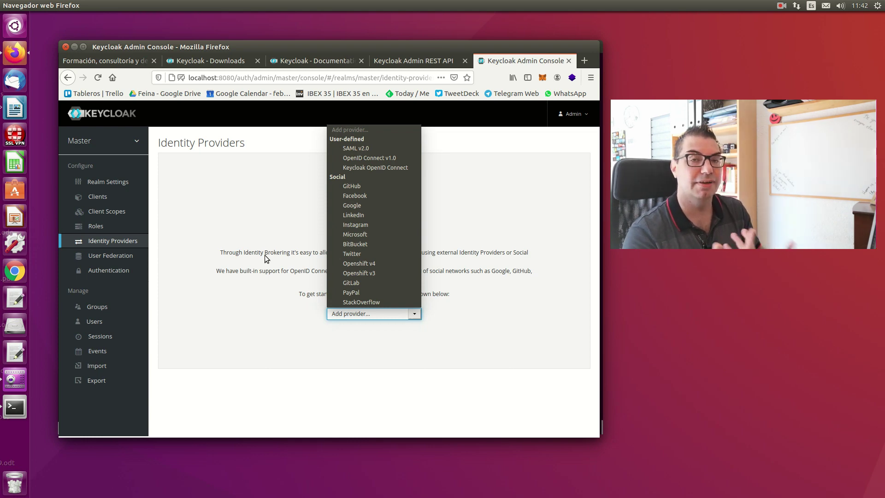
left_click(256, 217)
left_click(121, 256)
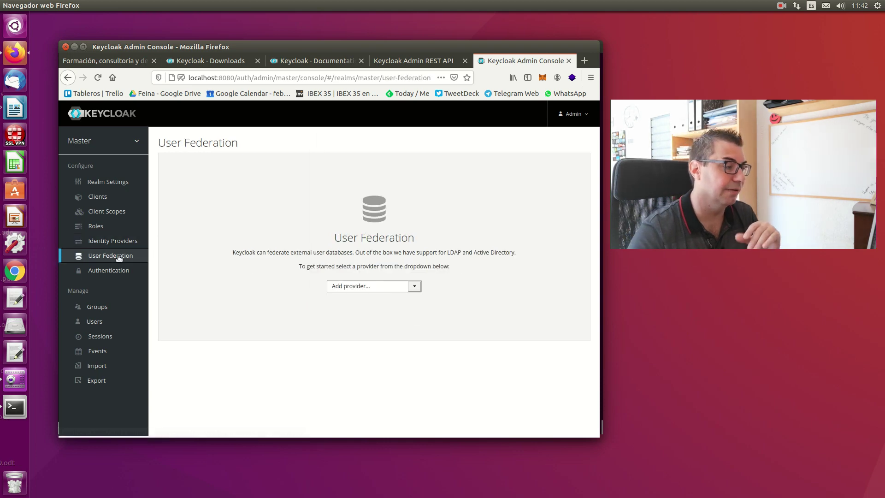
left_click(413, 287)
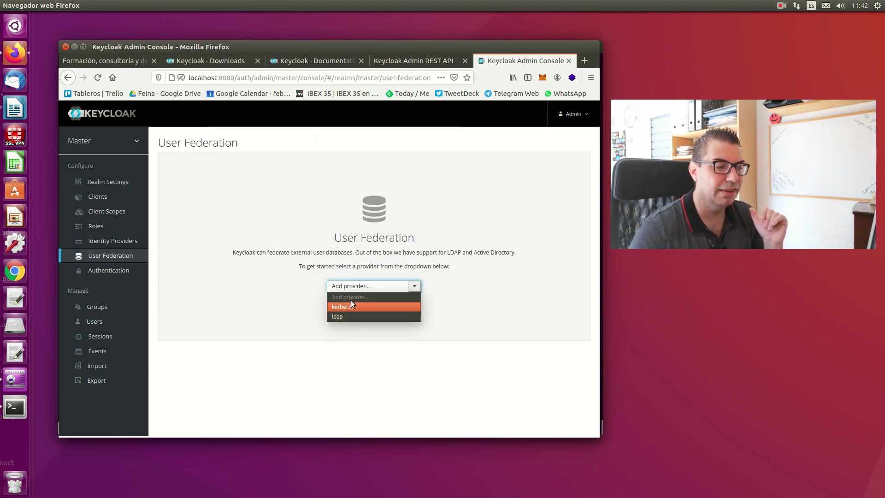
left_click(248, 276)
left_click(108, 270)
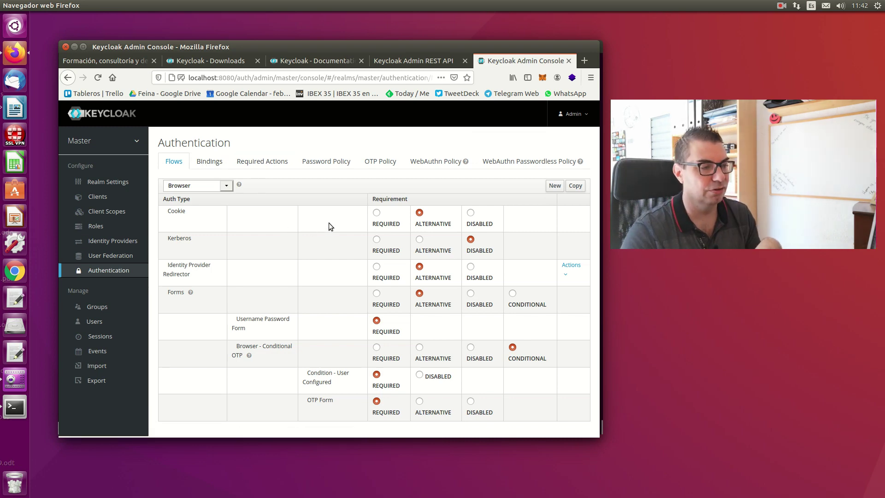
left_click(100, 307)
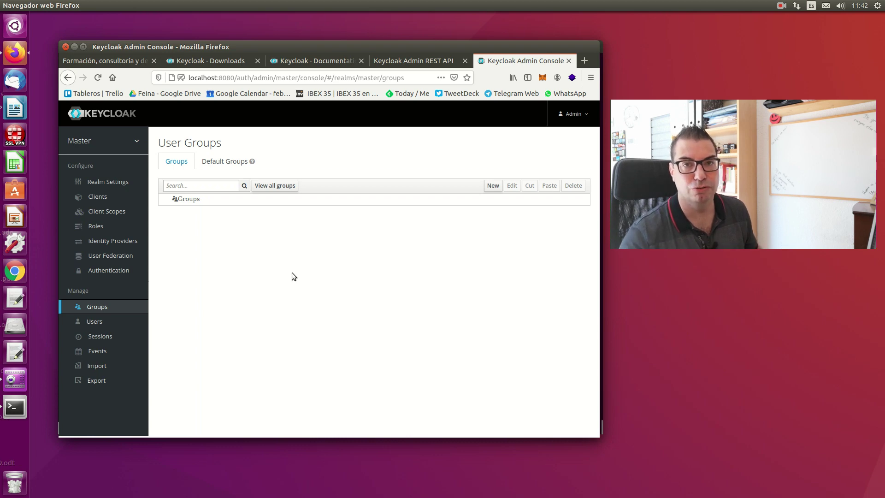
left_click(97, 321)
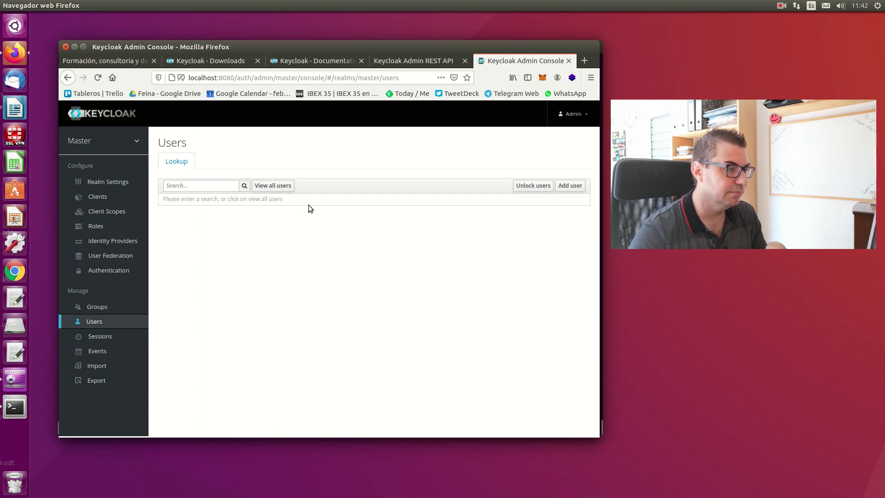
- Fill in the Add user form with username test, a test email and name Test
left_click(564, 185)
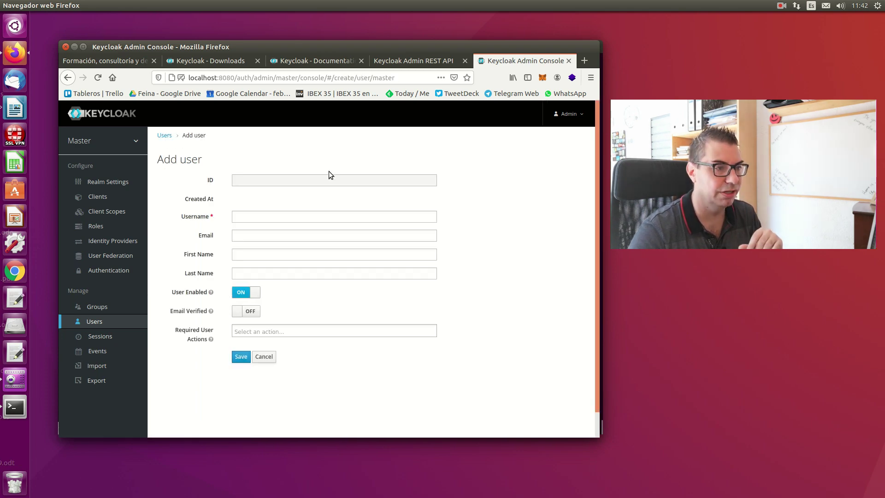
left_click(290, 216)
type("acoronadoc")
key("Tab")
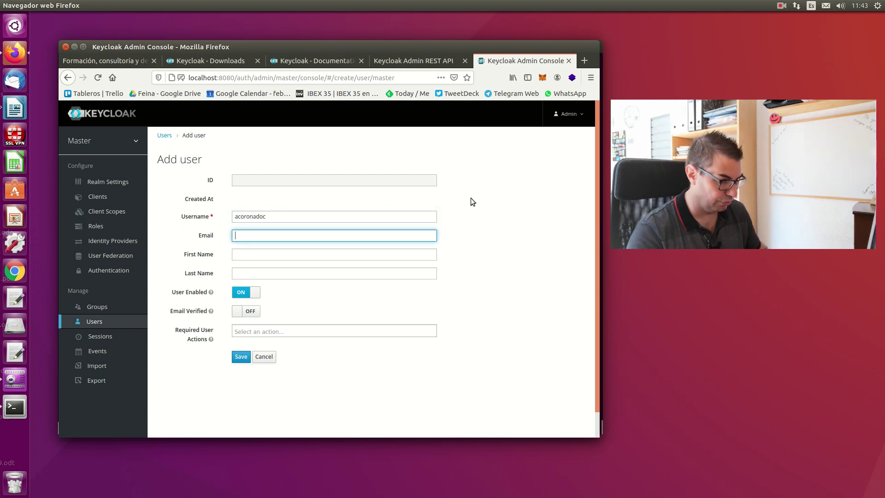
type("acor")
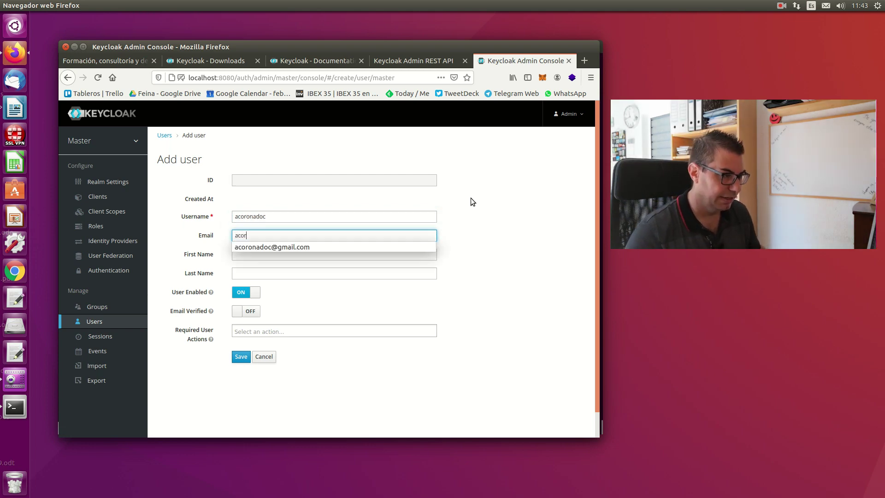
type("o")
key("BackSpace")
key("BackSpace")
key("BackSpace")
key("BackSpace")
key("BackSpace")
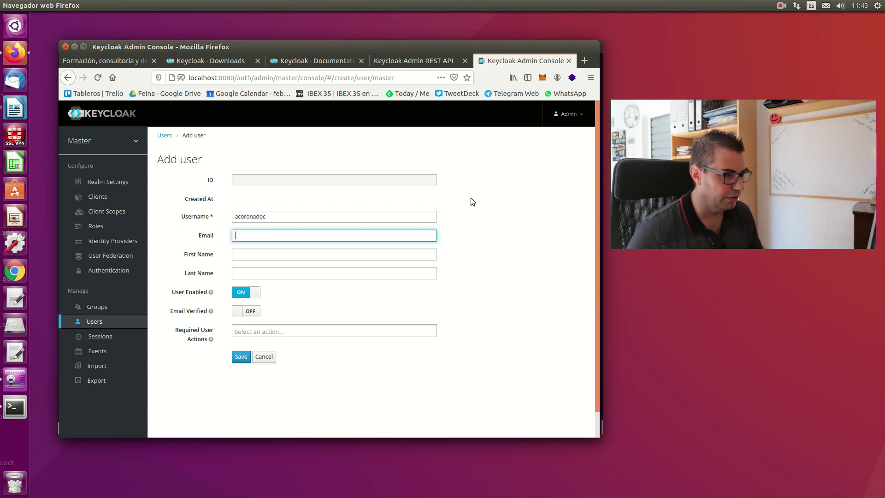
key("ctrl+a")
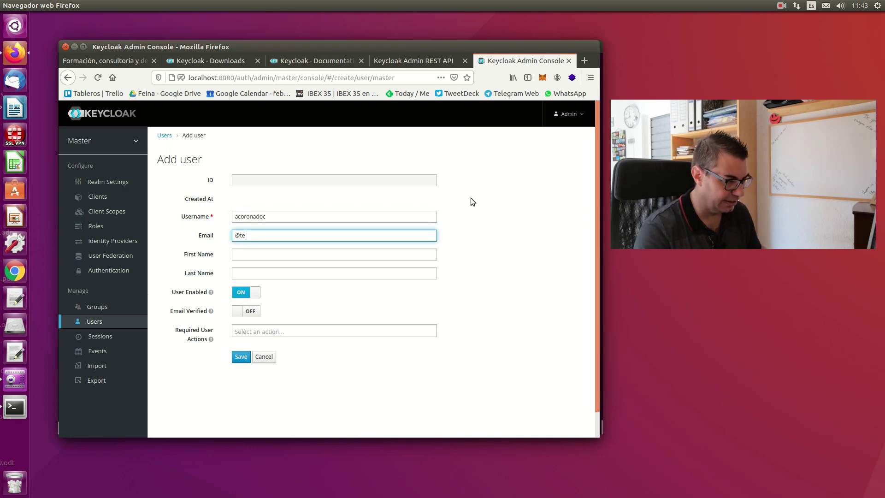
type("test")
key("shift+Tab")
type("test")
key("Tab")
key("Tab")
type("T")
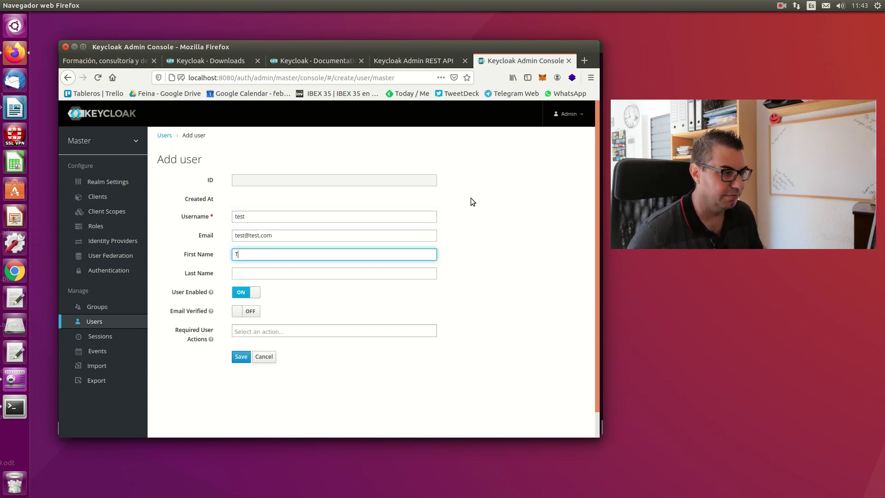
type("est")
key("Tab")
type("Test")
key("Tab")
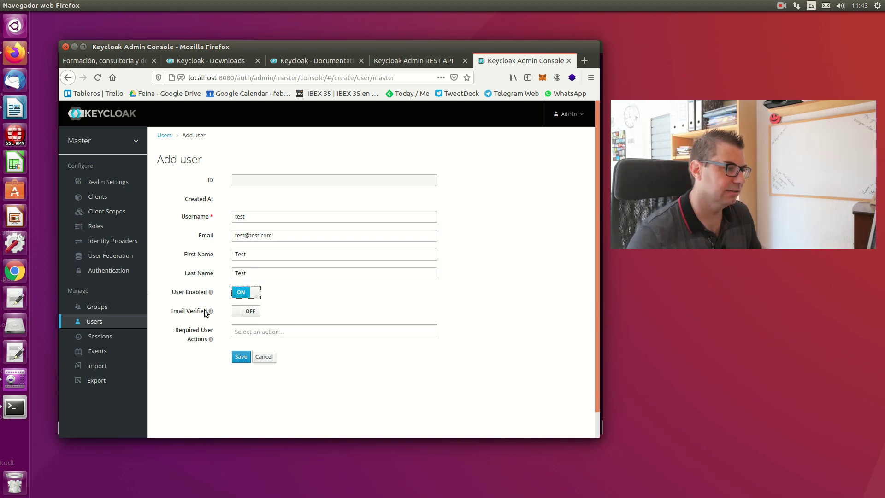
- Mark the email as verified, leave required actions empty, and save the user
left_click(256, 314)
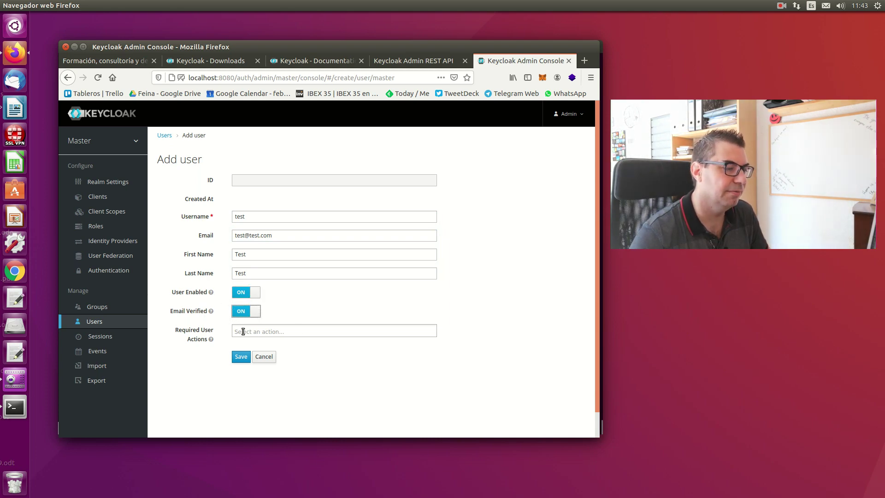
left_click(373, 331)
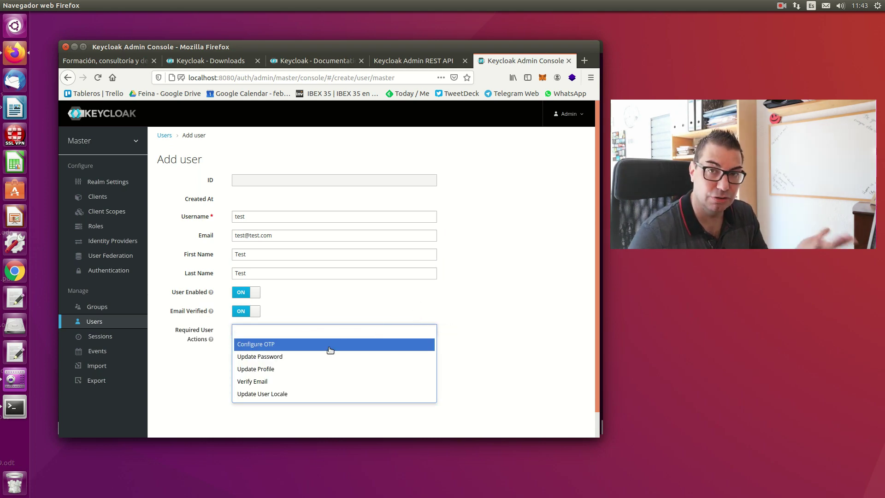
left_click(335, 313)
left_click(241, 357)
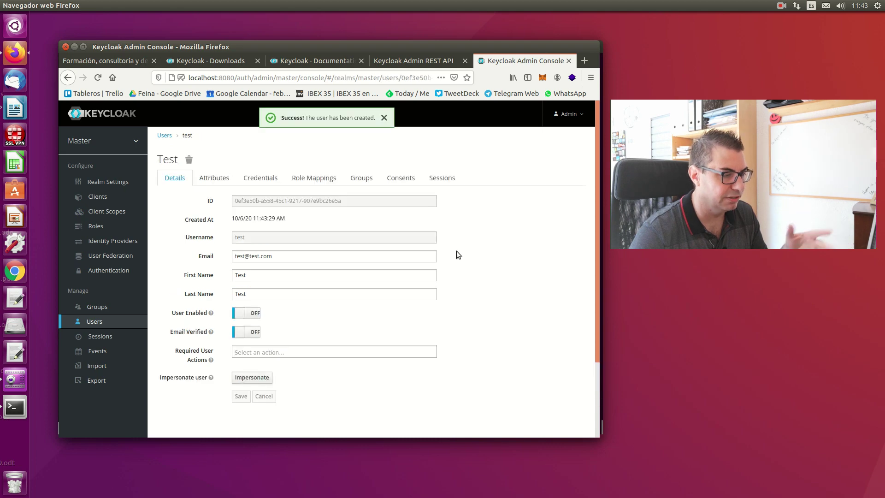
- Set a confirmed non-temporary password on the test user's Credentials tab, then view the realm Sessions
left_click(219, 180)
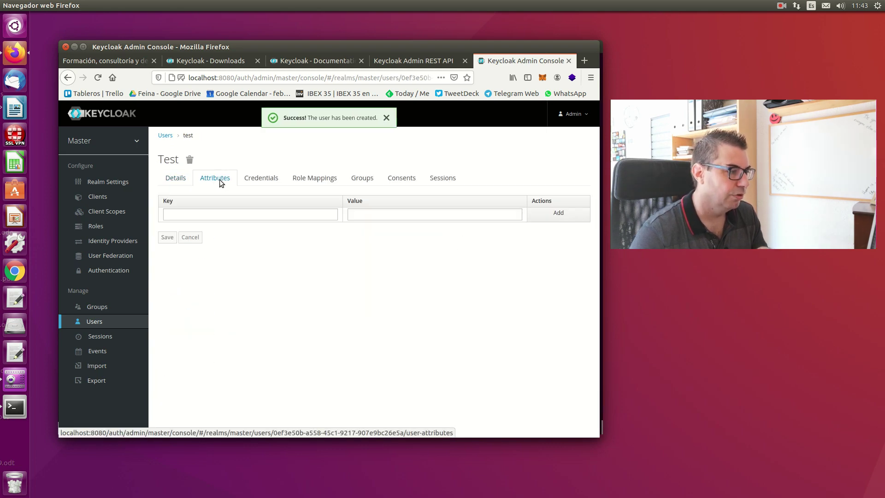
left_click(265, 181)
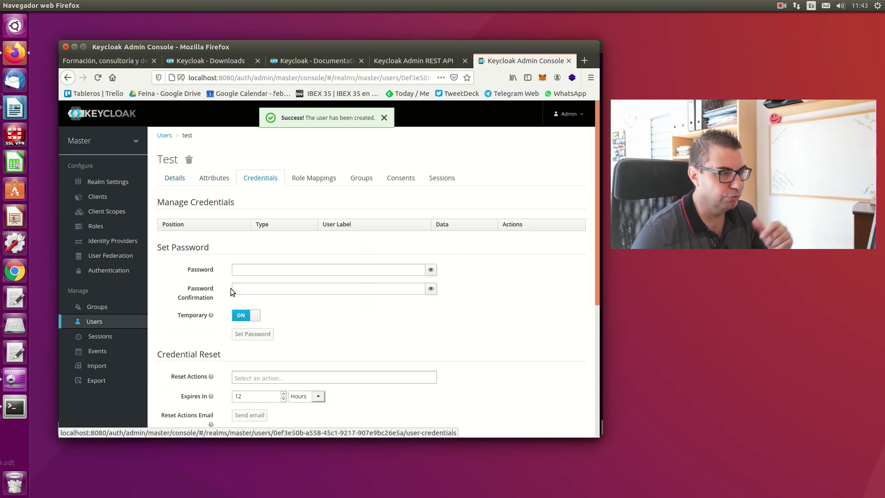
left_click(416, 270)
left_click(401, 271)
type("test")
key("Tab")
type("test")
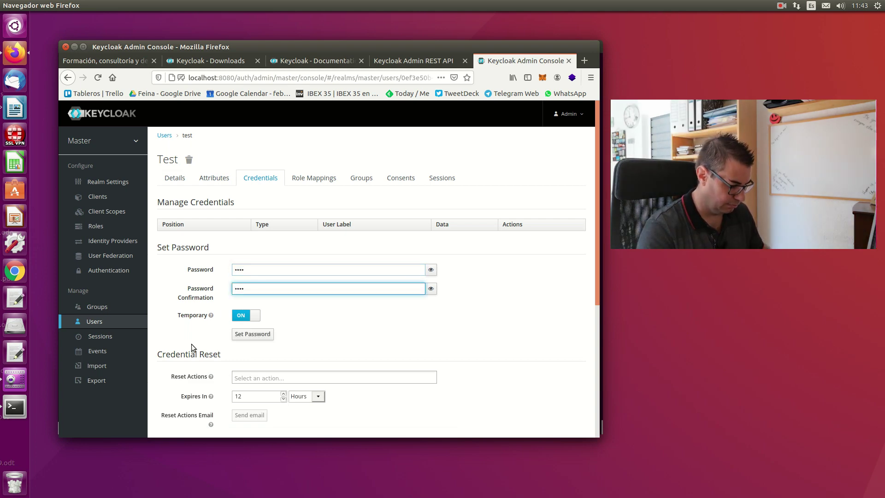
left_click(236, 317)
left_click(255, 333)
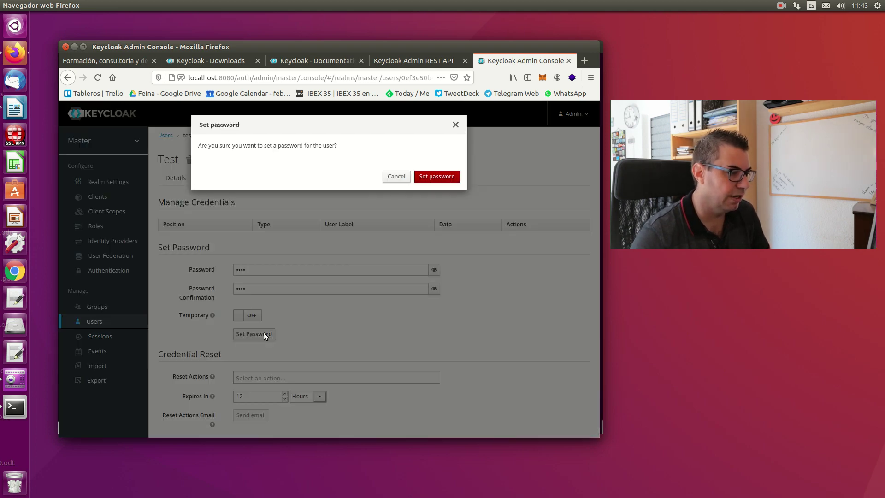
left_click(420, 178)
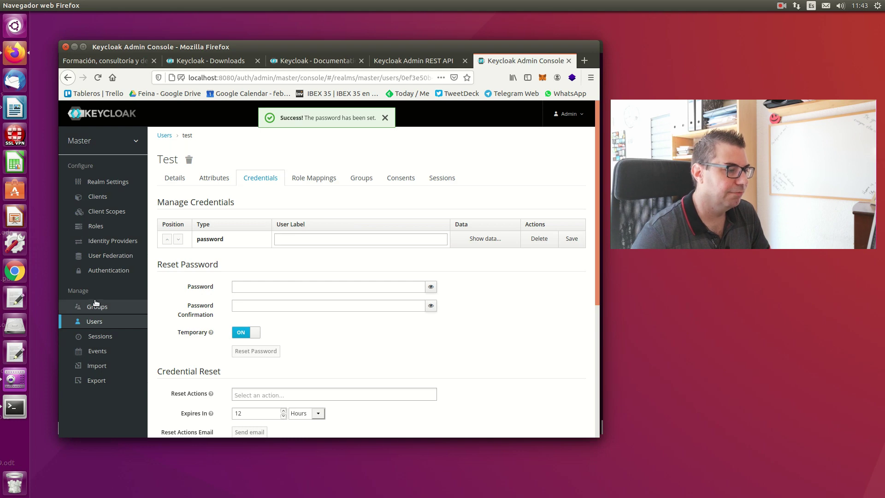
left_click(102, 337)
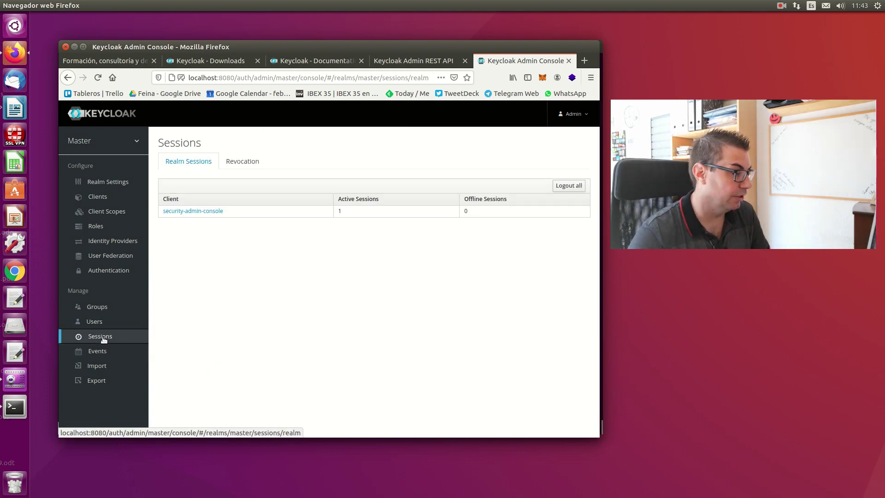
- View the sessions Revocation tab, then open a new terminal from the Terminal launcher
left_click(243, 163)
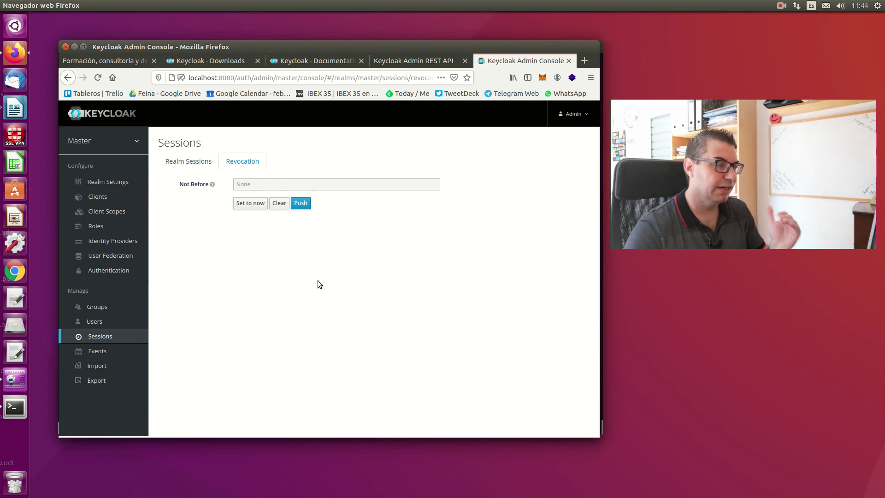
left_click(15, 407)
right_click(255, 239)
left_click(282, 244)
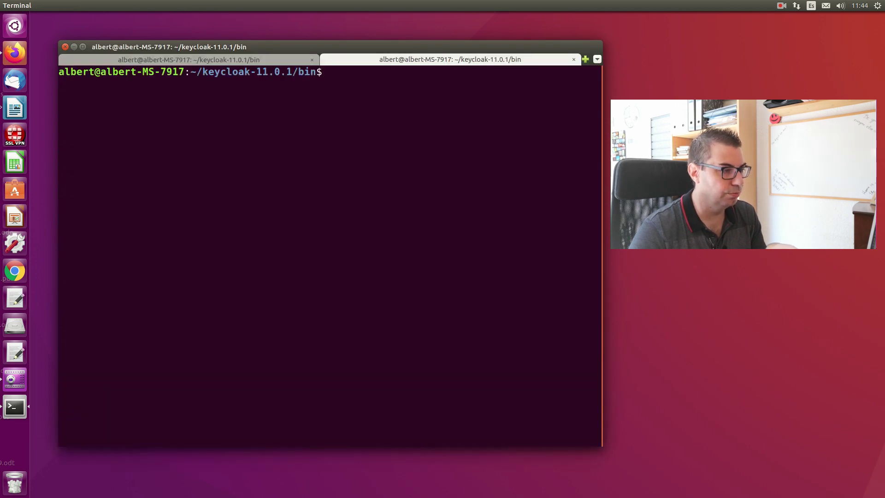
- Run the curl token request to the master realm, highlighting its client_id admin-cli, username, password and grant_type parameters
key("alt+Tab")
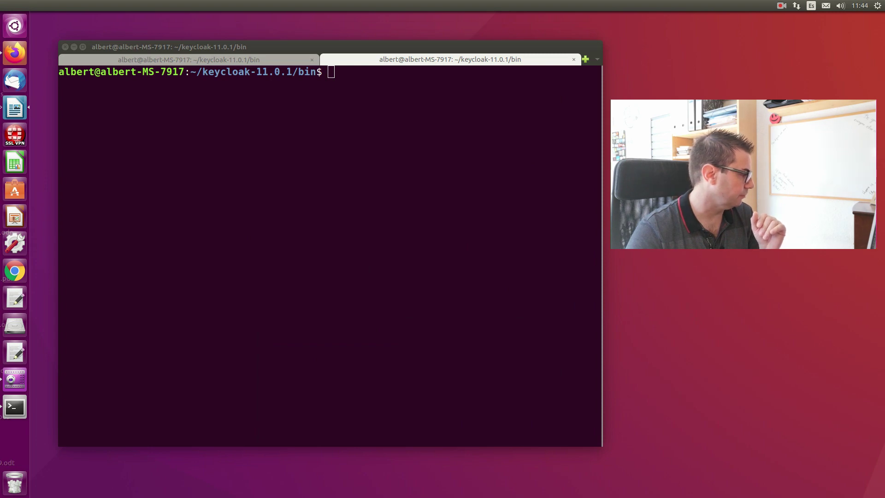
left_click(357, 158)
right_click(359, 158)
left_click(378, 186)
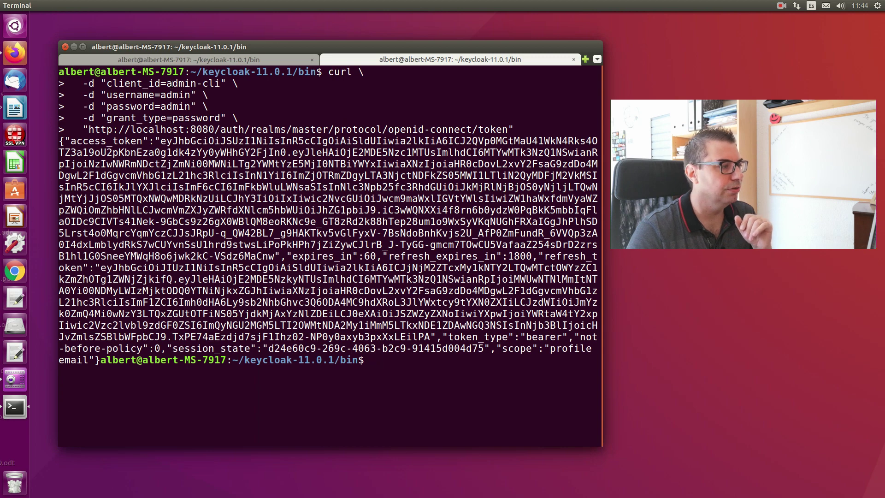
left_click_drag(108, 85, 238, 84)
left_click_drag(166, 84, 218, 83)
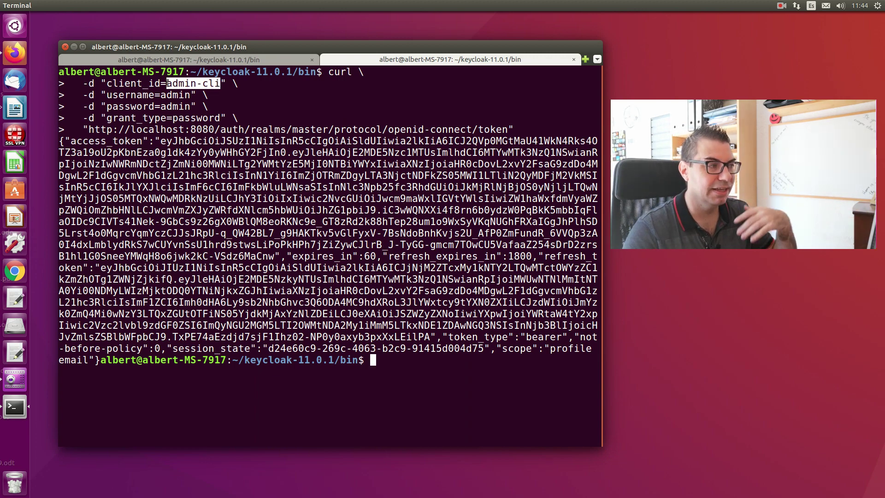
left_click_drag(125, 95, 178, 96)
left_click_drag(125, 107, 184, 107)
left_click_drag(112, 118, 187, 121)
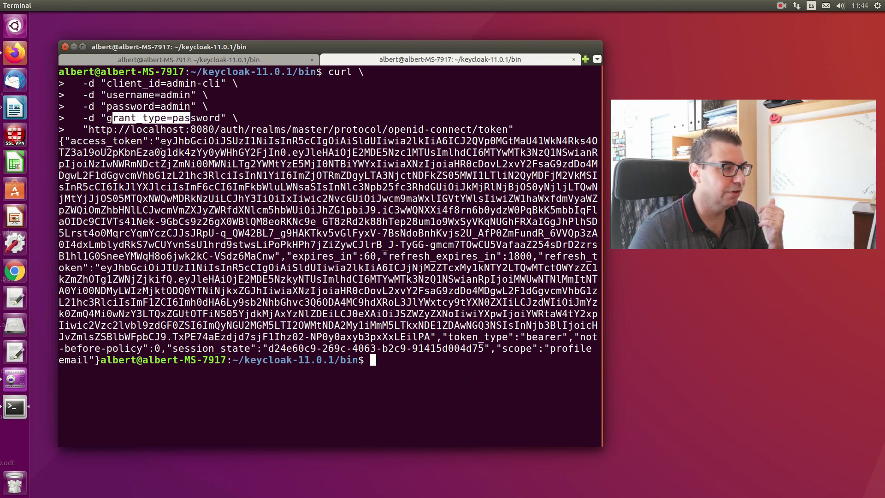
- Copy the returned access_token value and return to the terminal to paste it
left_click_drag(161, 141, 276, 258)
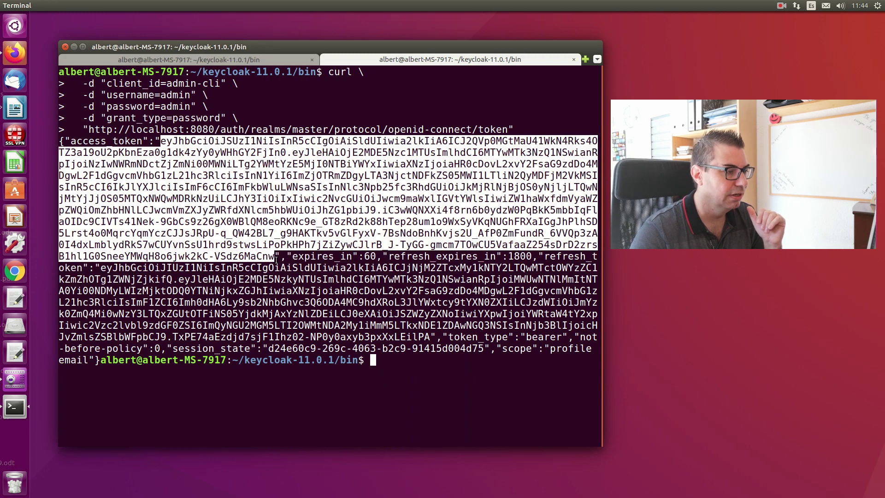
right_click(294, 209)
left_click(313, 229)
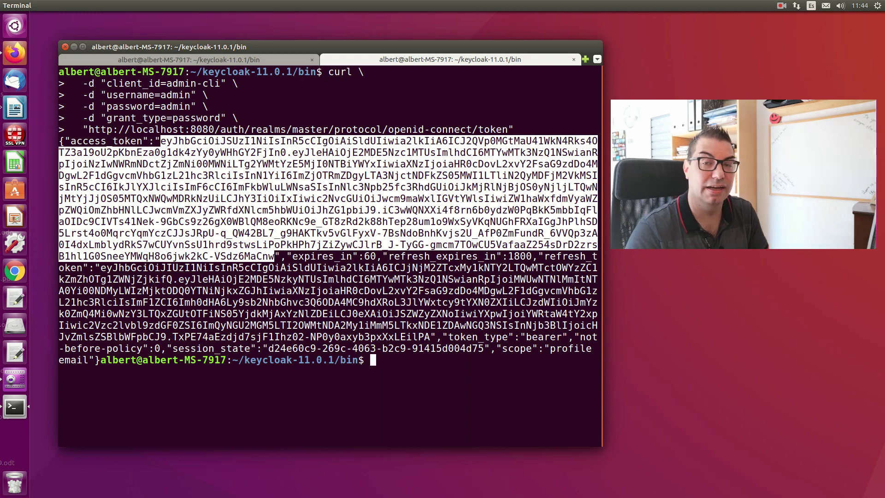
key("alt+Tab")
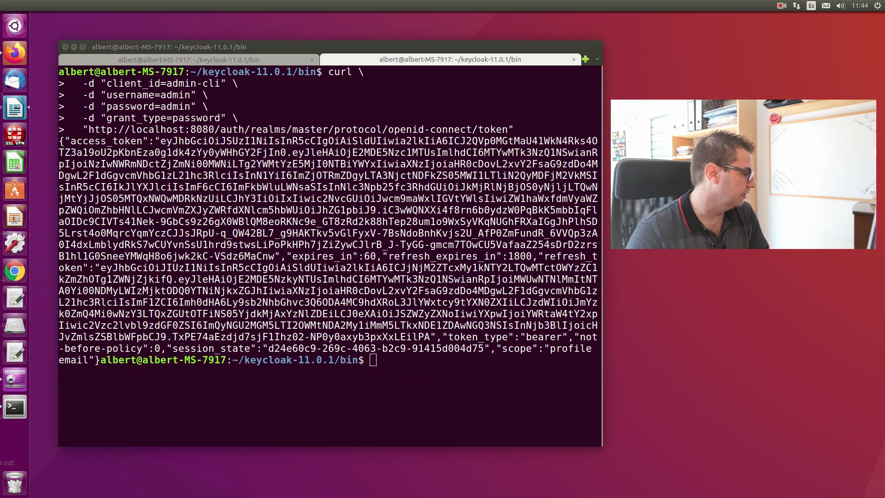
left_click(398, 351)
right_click(398, 361)
- Run the admin/realms/master curl request with a placeholder bearer token, after copying the access token
left_click(415, 386)
left_click_drag(160, 141, 272, 253)
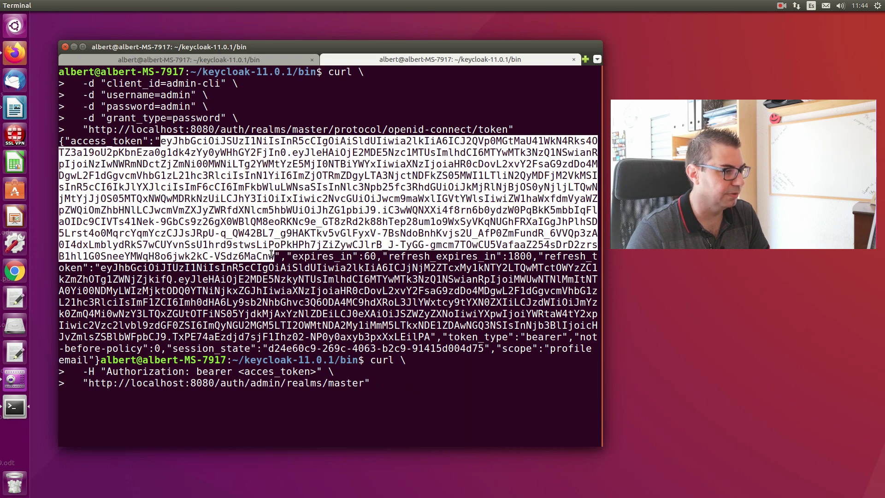
right_click(267, 203)
left_click(286, 212)
key("Left")
key("Left")
key("Left")
key("Left")
key("Left")
key("Left")
key("Left")
key("Left")
key("Left")
key("Left")
key("Left")
key("Left")
key("Left")
key("Left")
key("Left")
key("Left")
key("Left")
key("Left")
key("Left")
key("Left")
key("Left")
key("Left")
key("Left")
key("Left")
key("Left")
key("Left")
key("Left")
key("Left")
key("Left")
key("Left")
key("Left")
key("Left")
key("Left")
key("Left")
key("Left")
key("Left")
key("Left")
key("Left")
key("Left")
key("Left")
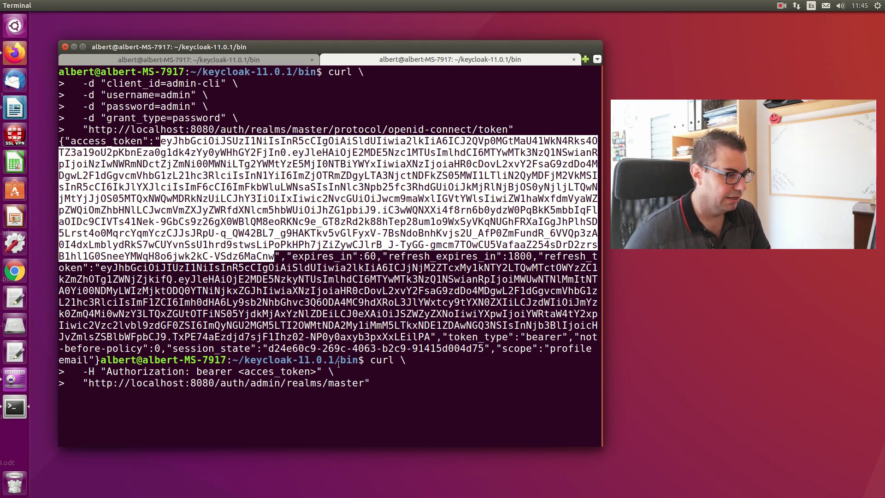
left_click(364, 387)
key("Return")
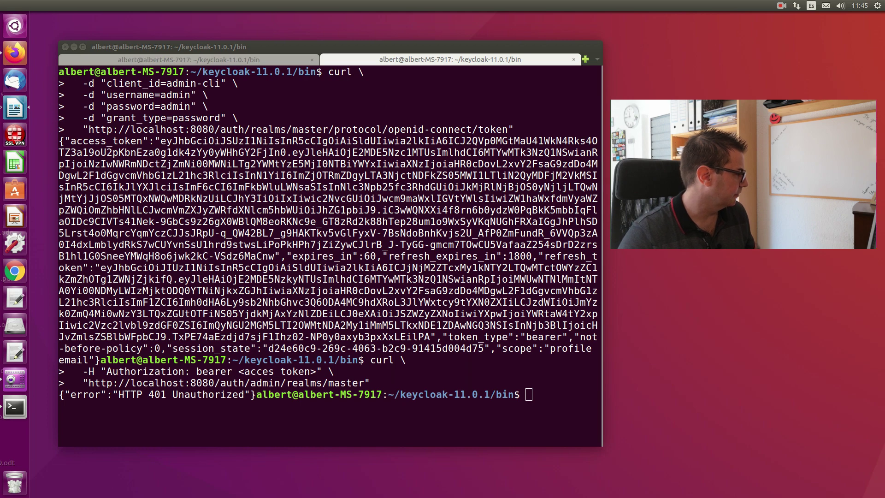
- Re-run the master realm request with the real bearer token; it still returns 401 Unauthorized
right_click(528, 391)
left_click(546, 419)
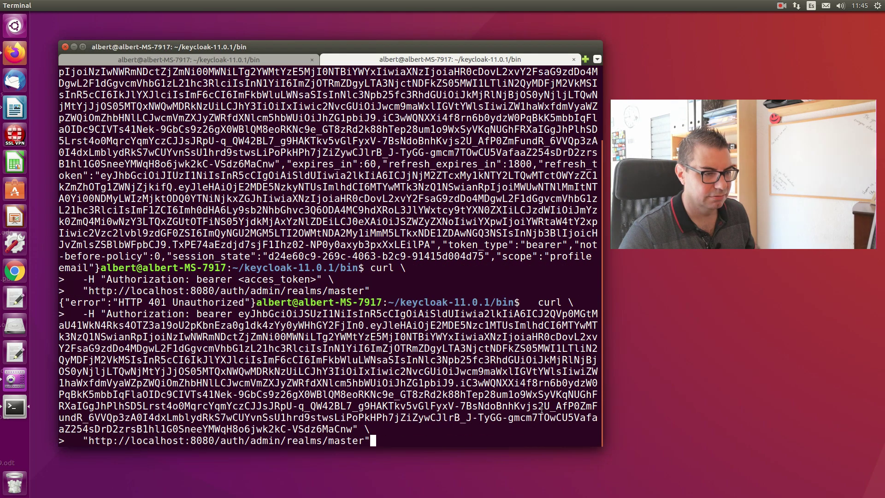
key("Return")
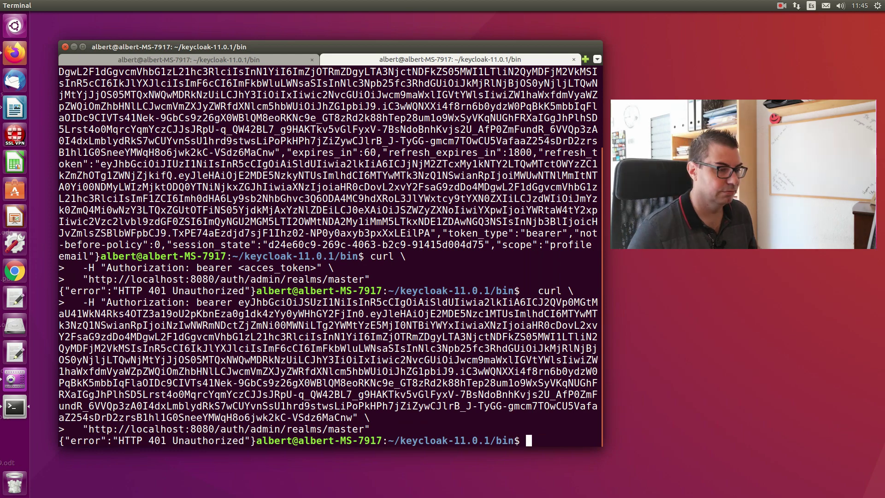
key("Return")
key("Return")
key("Return")
key("Return")
key("Return")
key("Return")
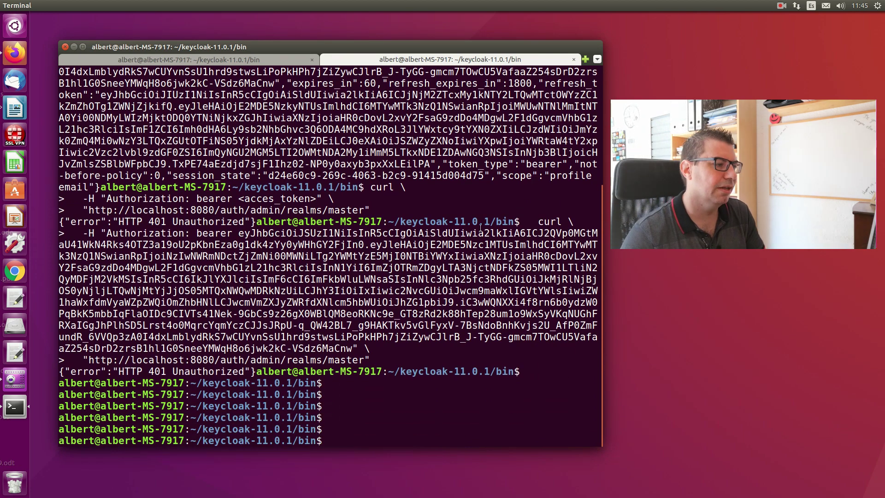
- Get a fresh admin-cli access token and use it in the admin/realms/master request to fetch JSON
key("ctrl+shift+v")
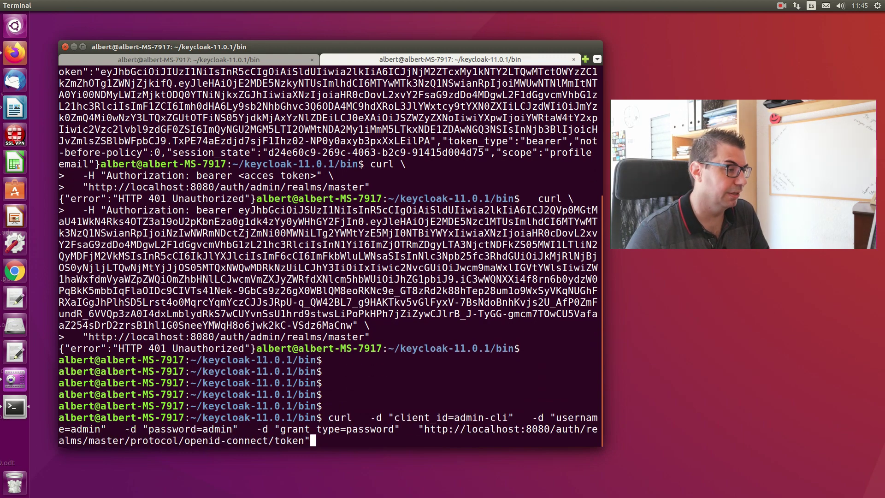
key("Return")
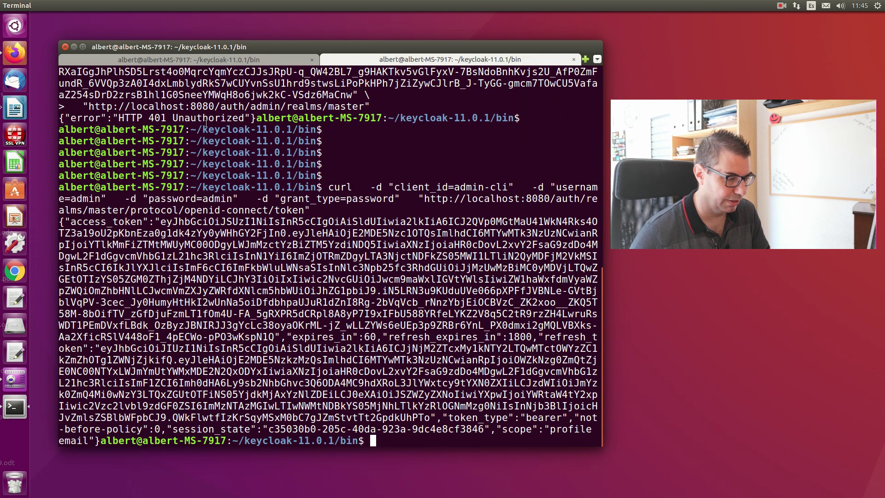
left_click_drag(160, 221, 272, 335)
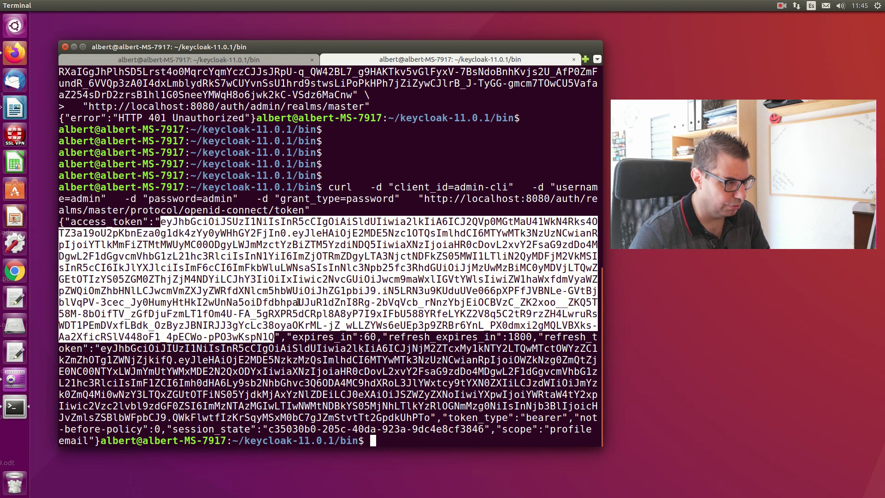
right_click(277, 280)
left_click(299, 299)
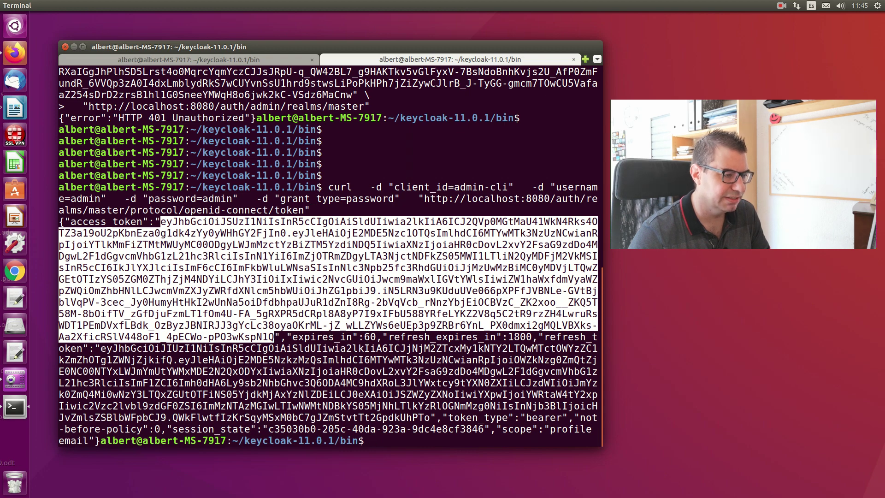
key("alt+Tab")
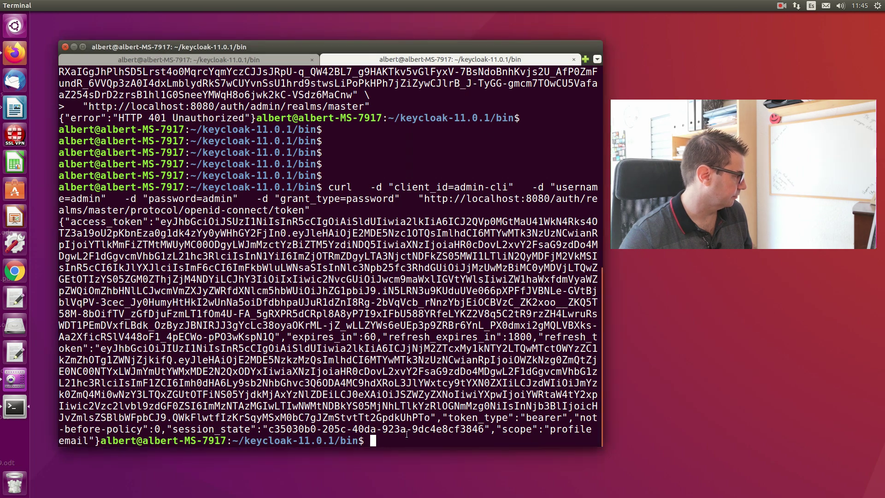
right_click(405, 356)
left_click(420, 396)
key("Return")
key("Return")
key("Return")
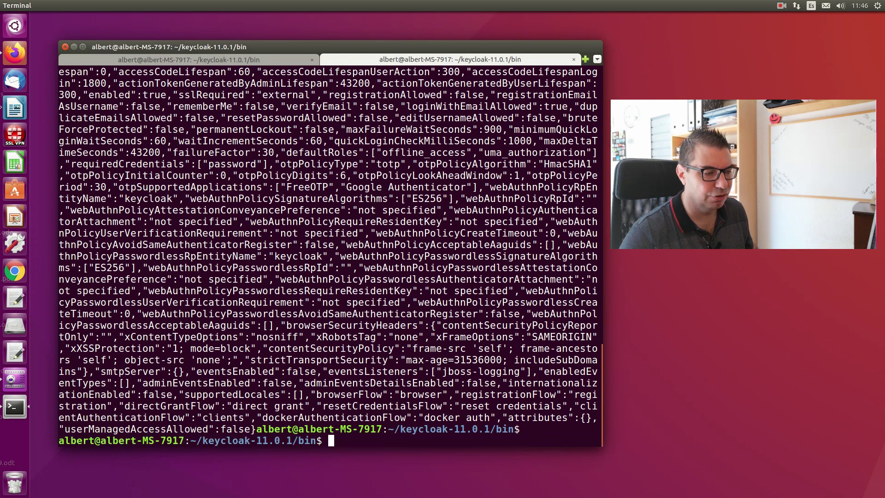
left_click_drag(209, 106, 311, 314)
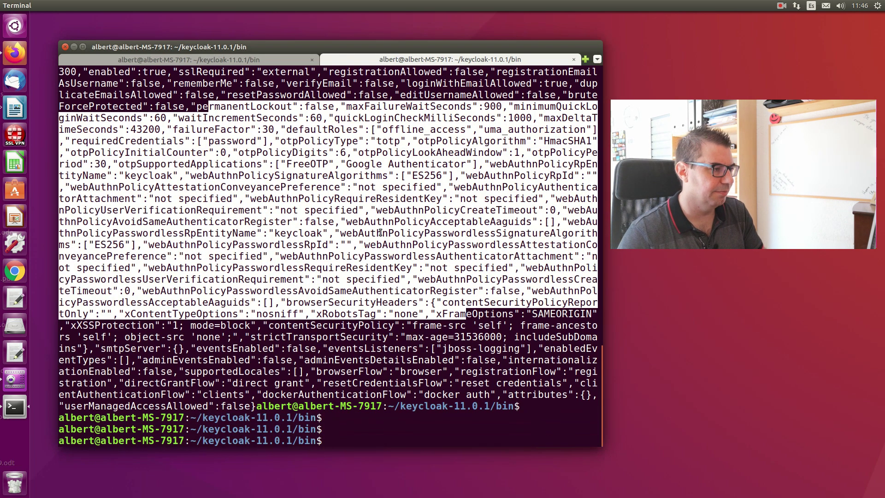
scroll(274, 155, "up", 5)
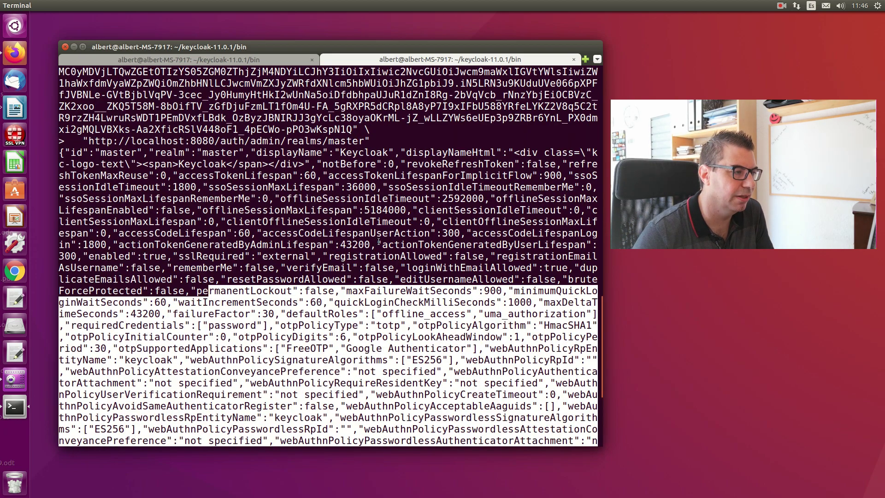
scroll(379, 241, "down", 5)
left_click(413, 145)
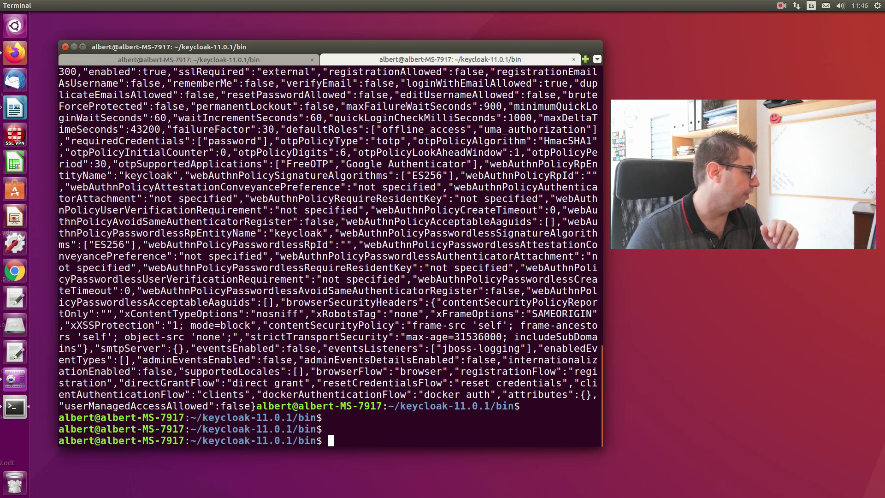
key("alt+Tab")
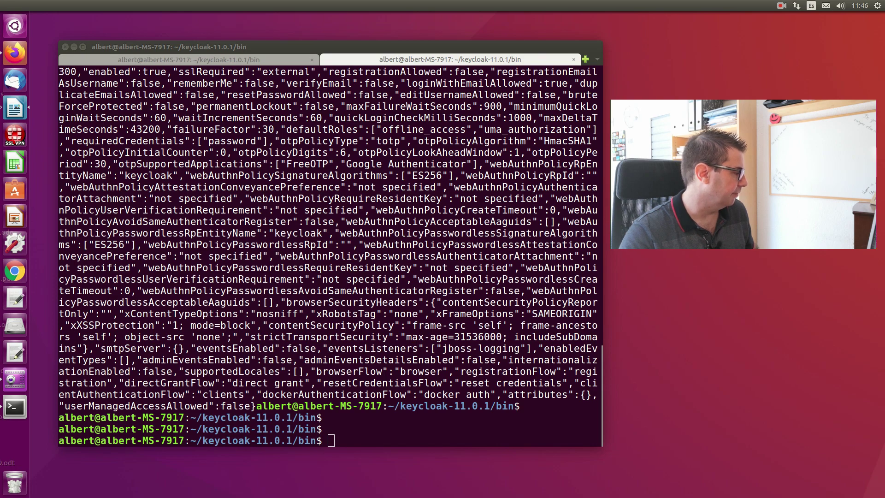
scroll(552, 222, "up", 15)
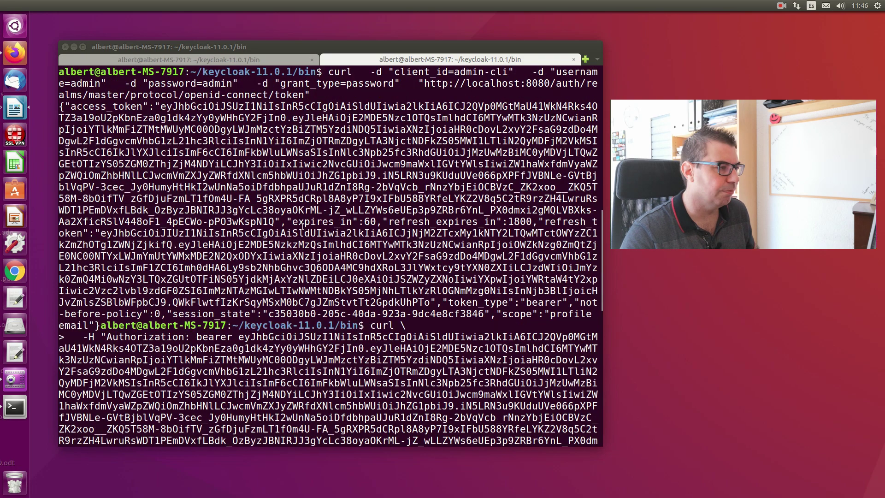
- Copy the refresh token and run the grant_type=refresh_token curl against the master token endpoint
left_click_drag(546, 222, 430, 301)
right_click(342, 261)
left_click(389, 280)
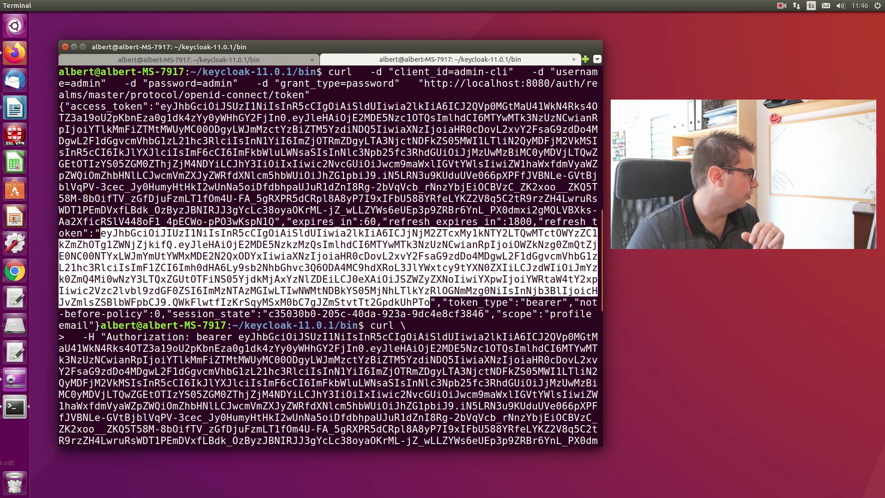
key("alt+Tab")
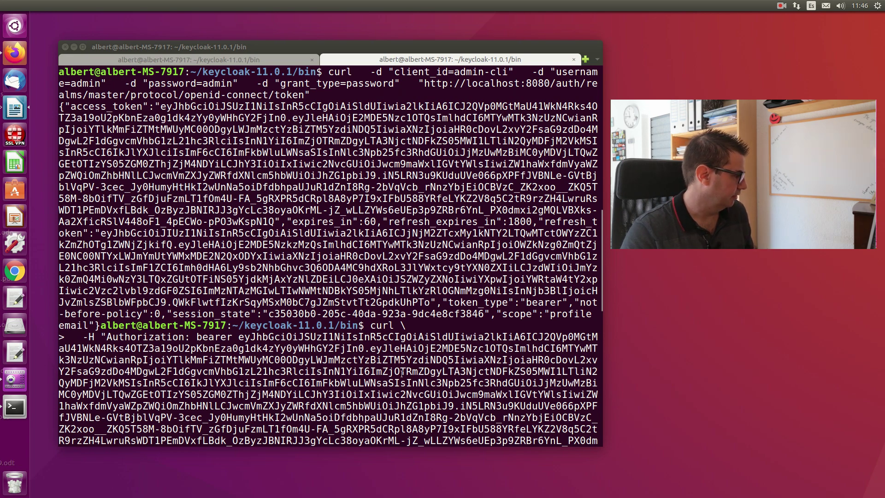
left_click(495, 361)
key("Return")
key("Return")
key("Return")
key("Return")
key("Return")
key("Return")
key("Return")
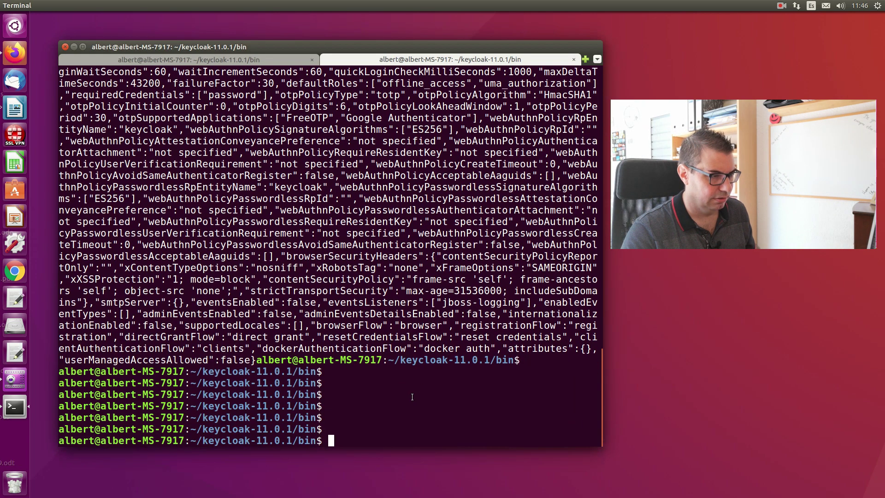
right_click(410, 398)
left_click(438, 427)
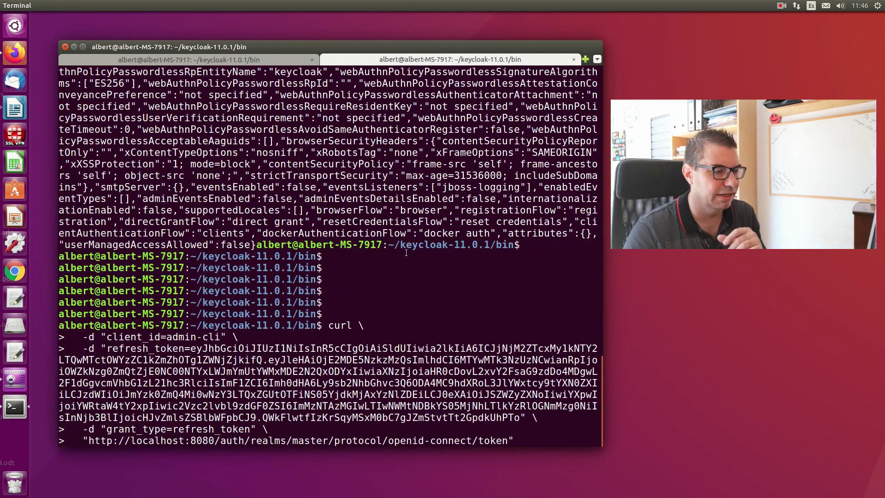
key("Return")
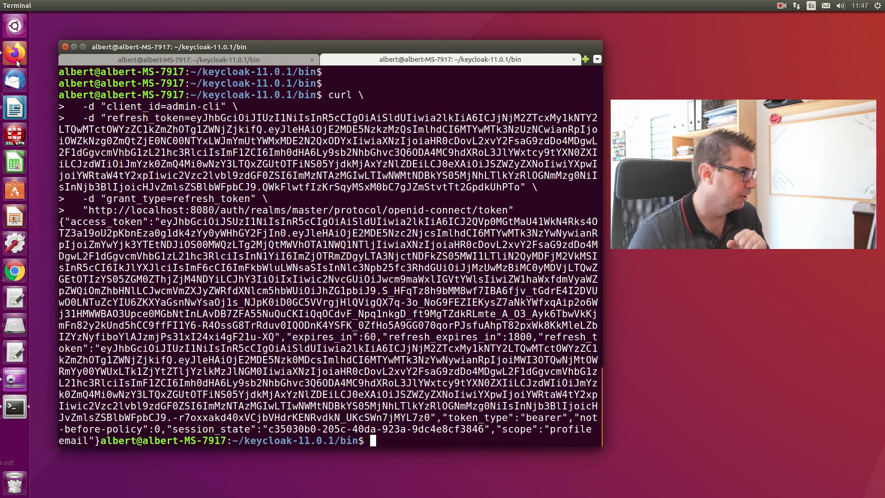
left_click(16, 58)
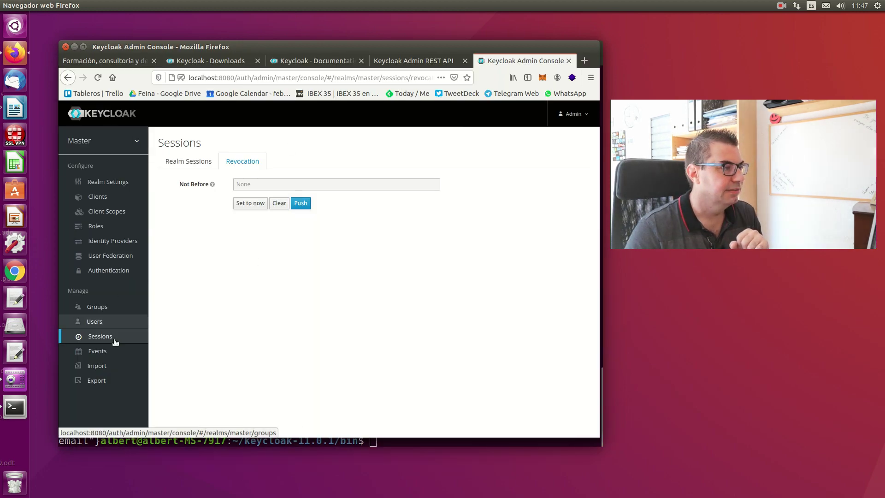
- Review the admin-cli client's two active sessions from 127.0.0.1, then view the master Realm Settings
left_click(99, 339)
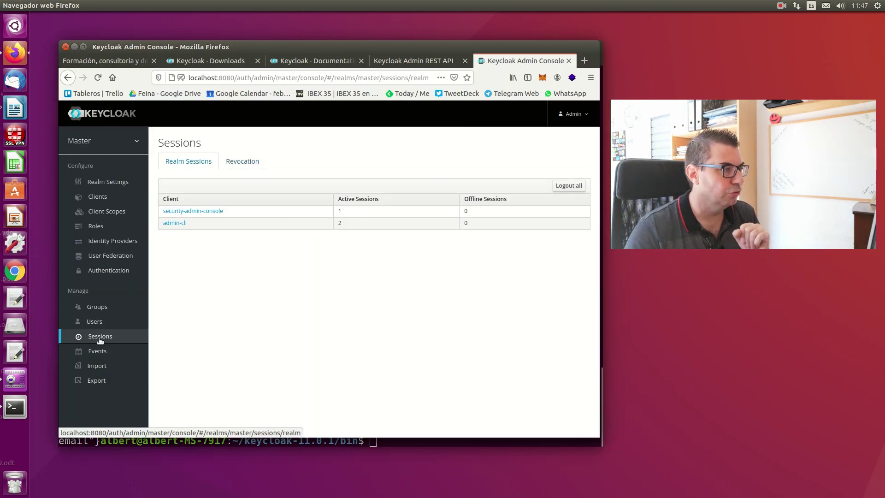
left_click(242, 163)
left_click(198, 163)
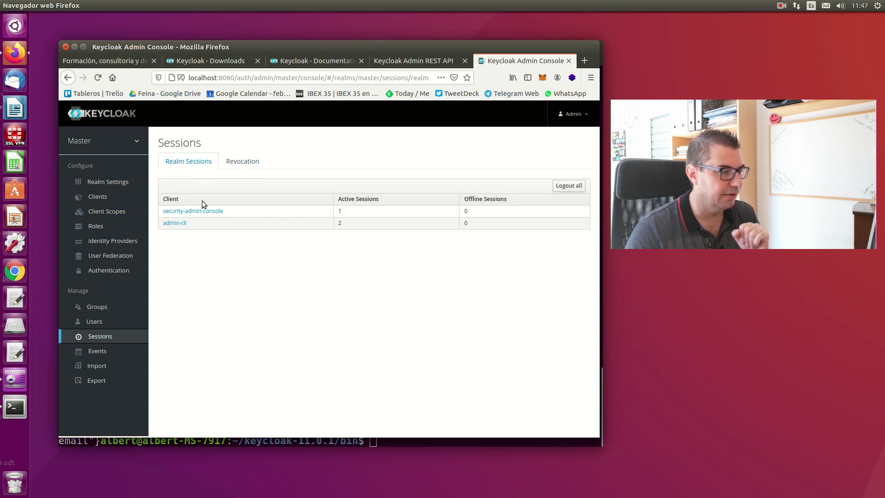
left_click(174, 224)
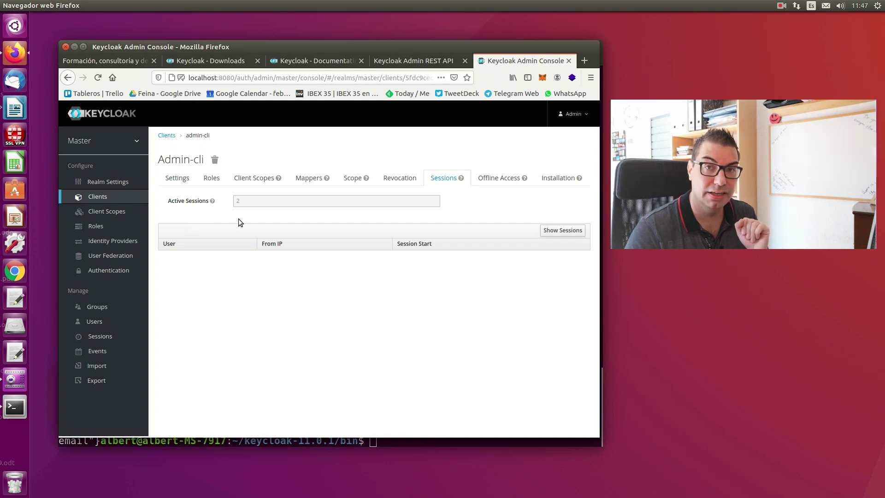
left_click(546, 235)
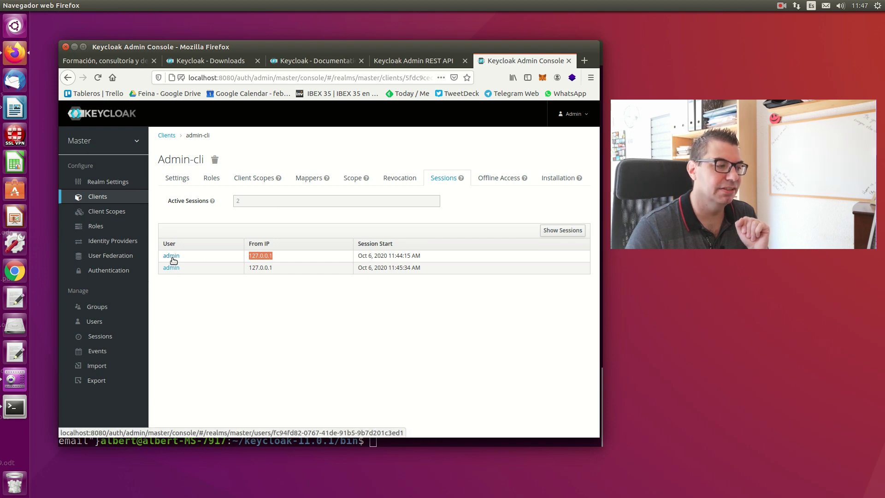
left_click(494, 251)
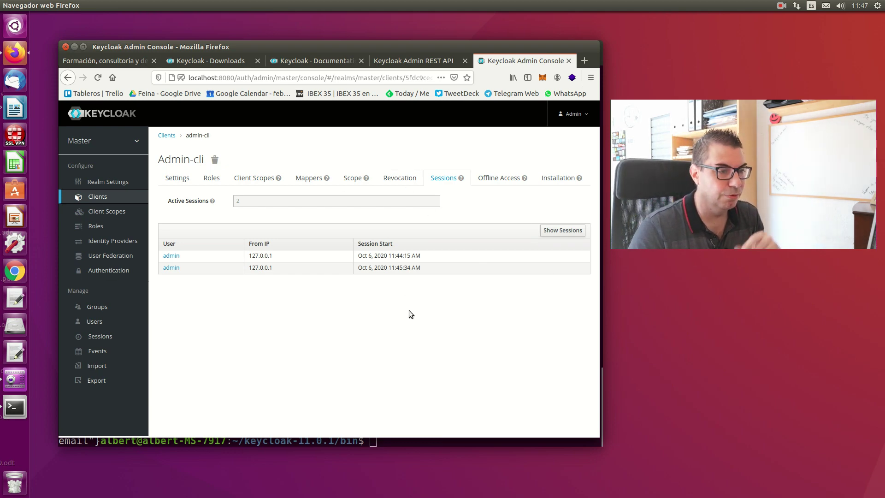
left_click(99, 185)
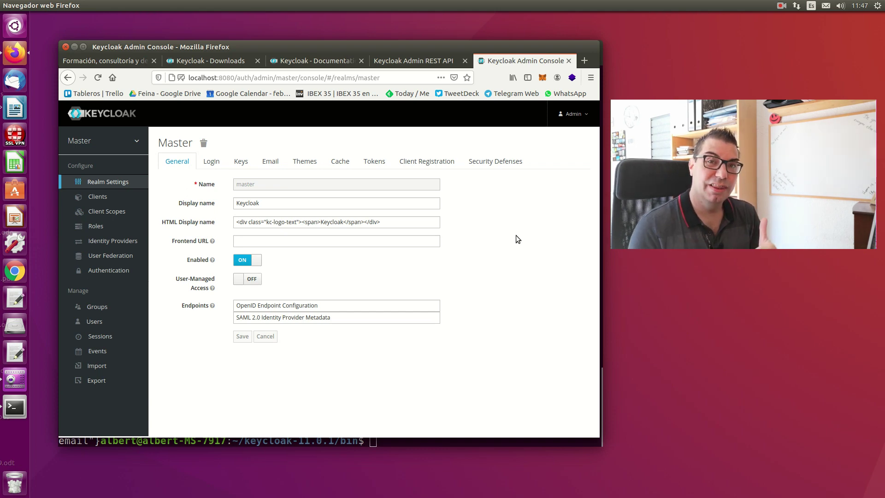
left_click(21, 410)
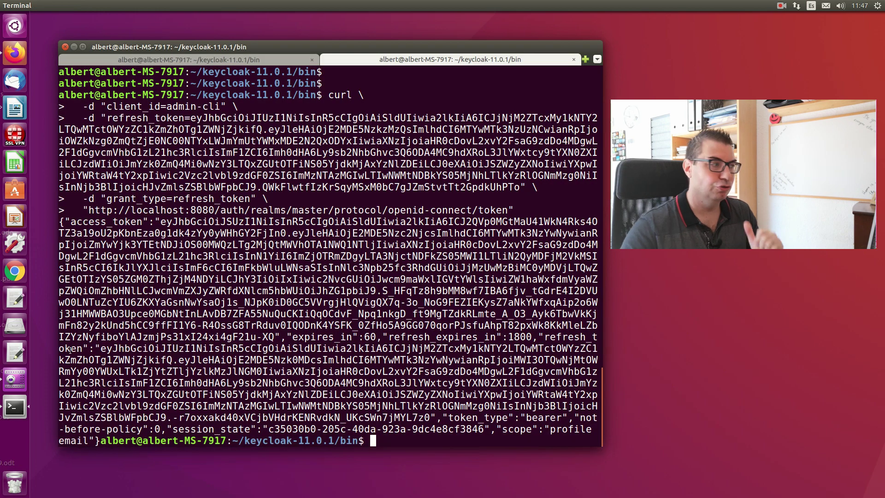
- In a new terminal tab, start an httpd container with sudo docker run --rm httpd
right_click(398, 144)
left_click(440, 154)
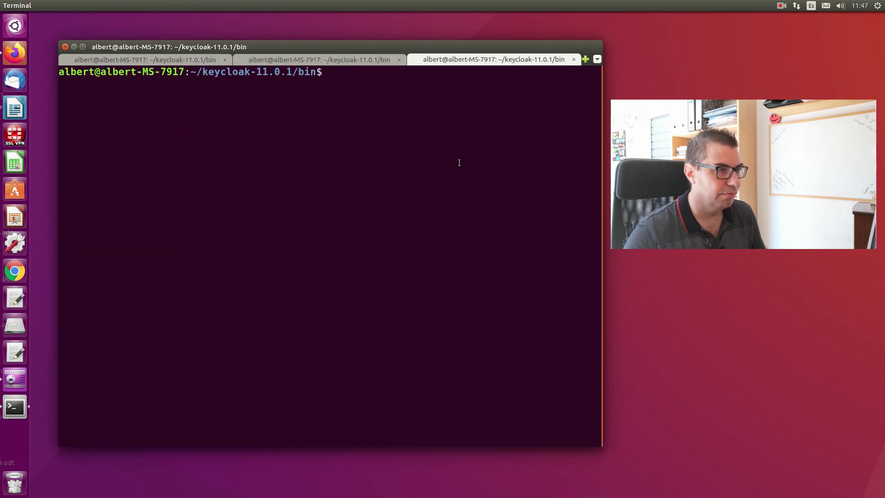
type("sudo d")
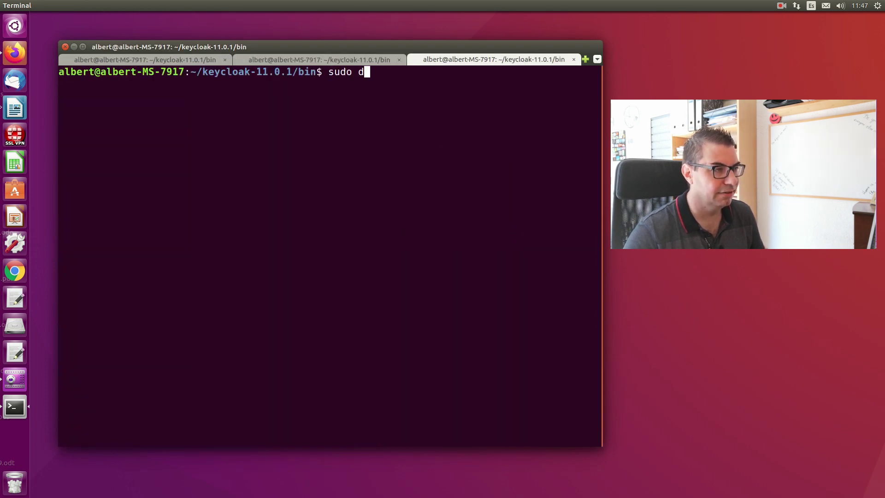
type("ocker run ")
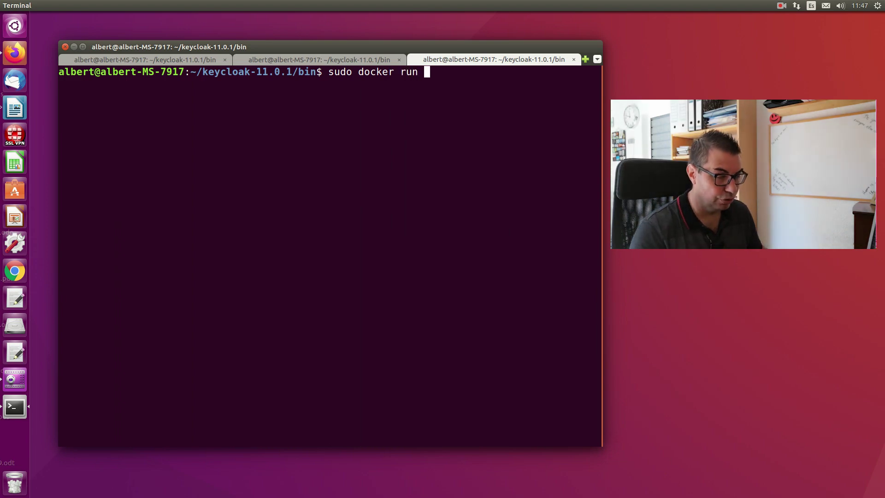
type("--rm")
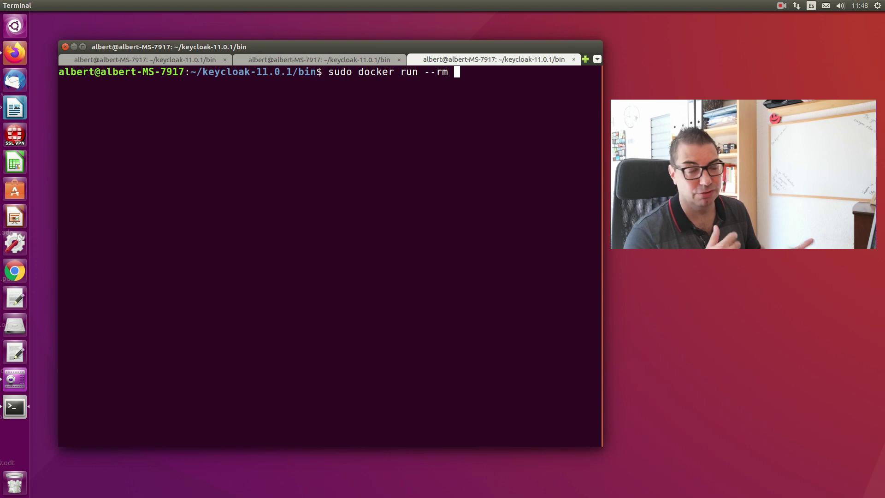
type("httpd")
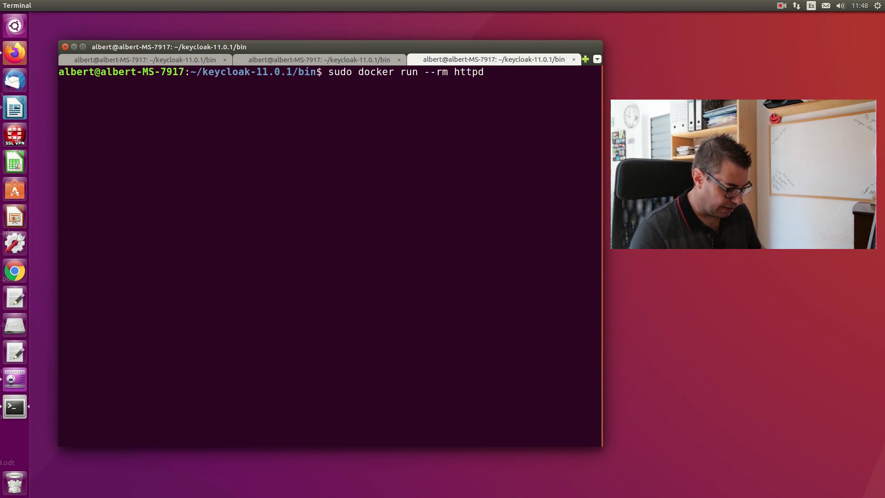
key("Return")
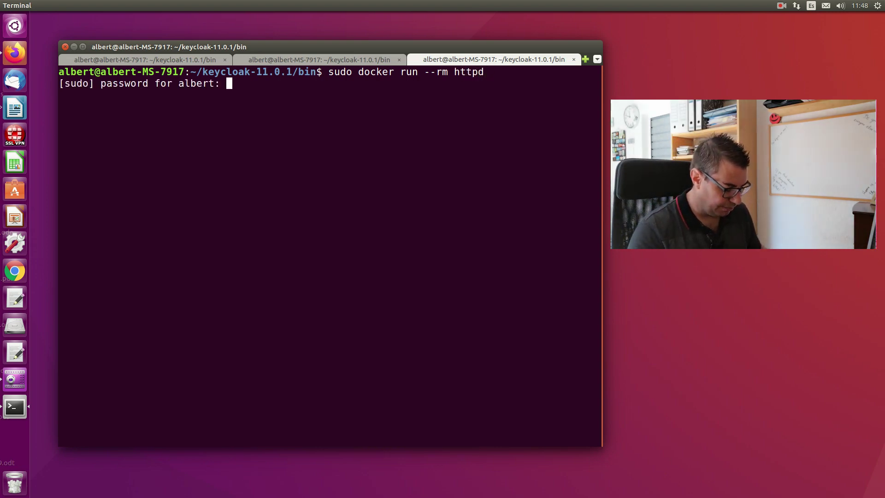
key("Return")
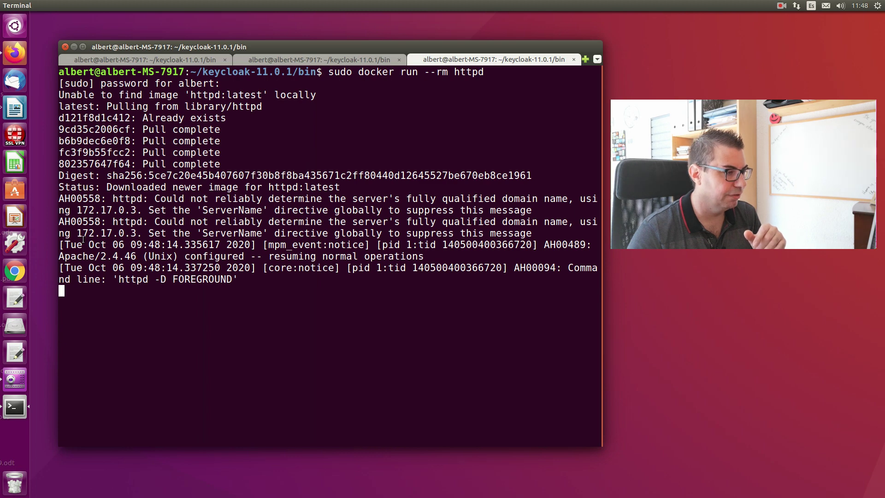
- Open the container address 172.17.0.3 in a new Firefox tab to confirm 'It works!'
left_click_drag(77, 232, 133, 232)
right_click(136, 232)
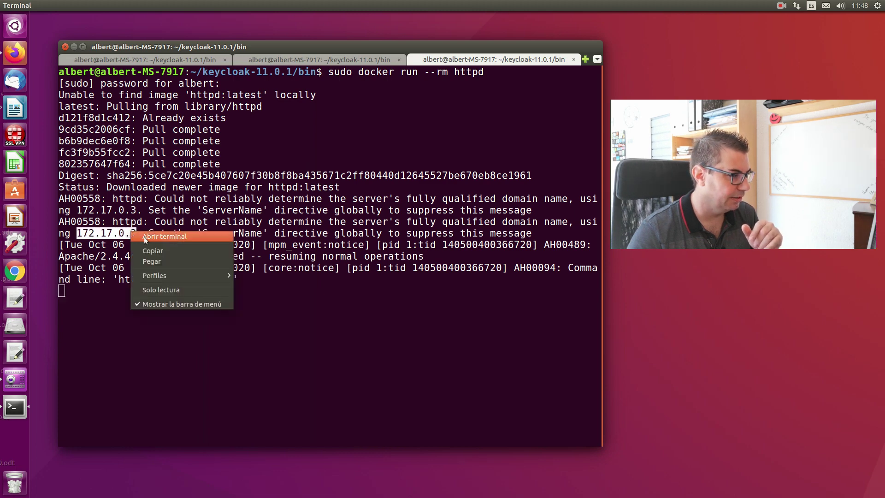
left_click(152, 237)
left_click(16, 54)
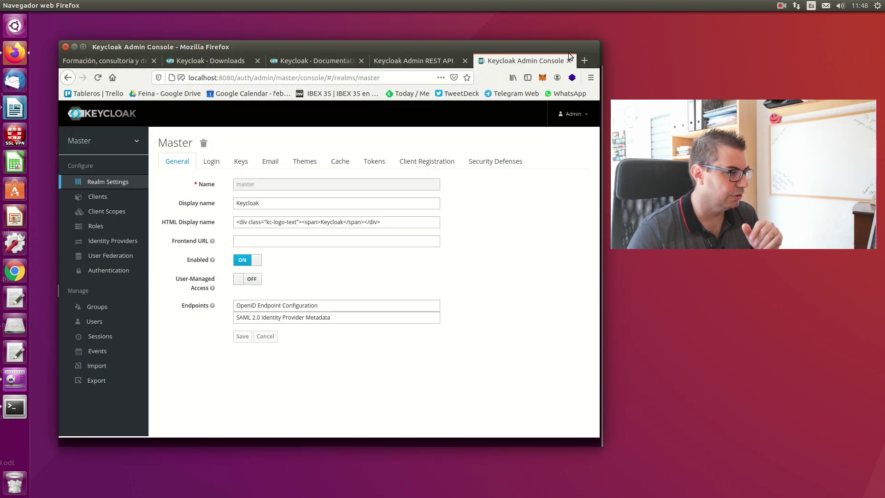
key("ctrl+t")
key("ctrl+v")
key("Return")
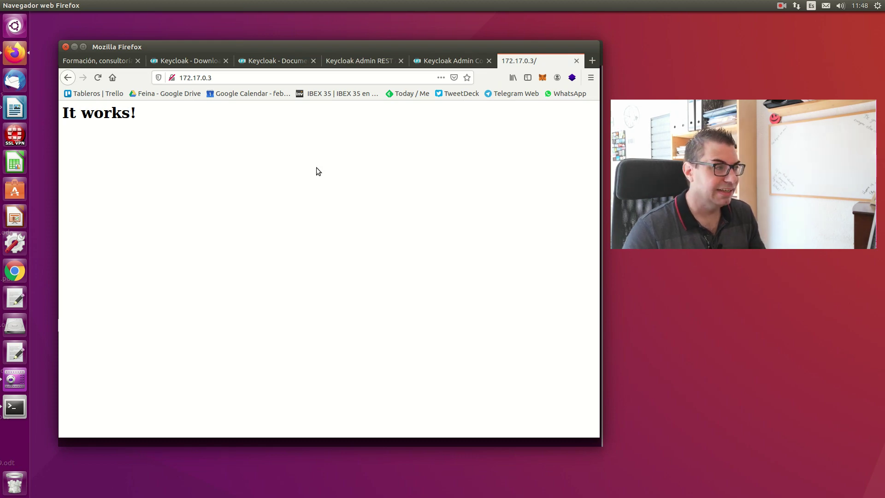
left_click(449, 61)
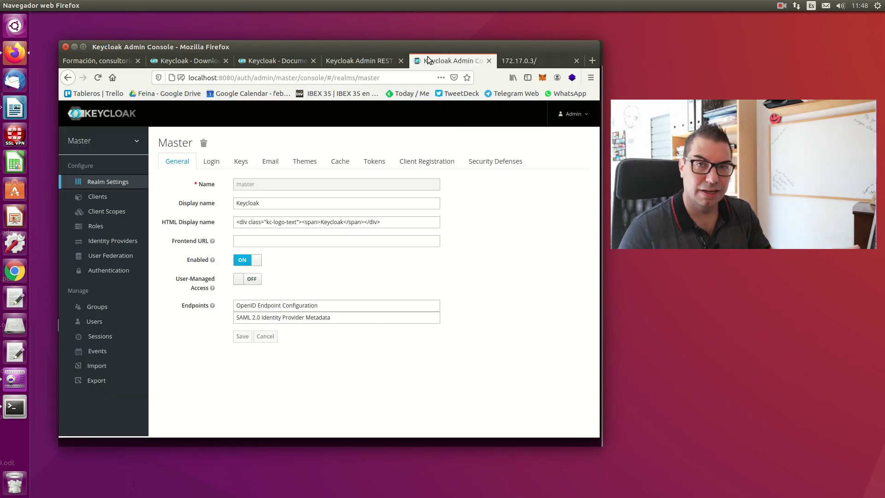
- Create and save a client with Client ID oauth2-proxy using the openid-connect protocol
left_click(97, 197)
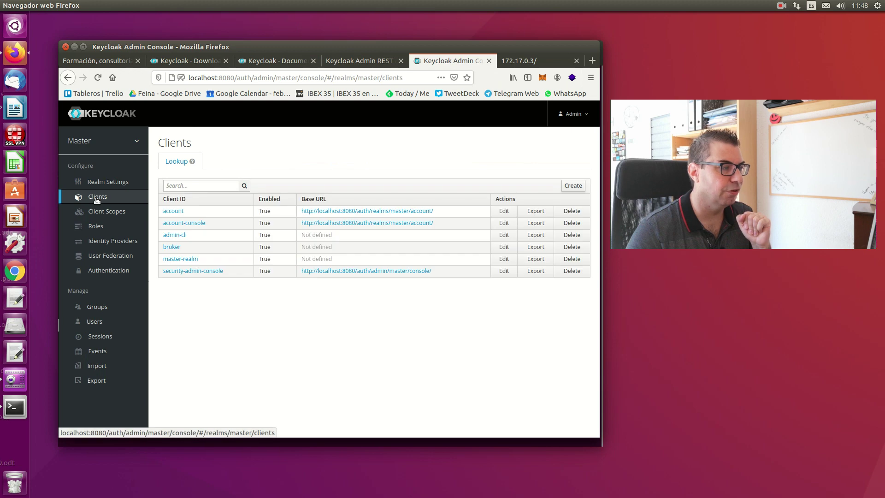
left_click_drag(190, 236, 162, 235)
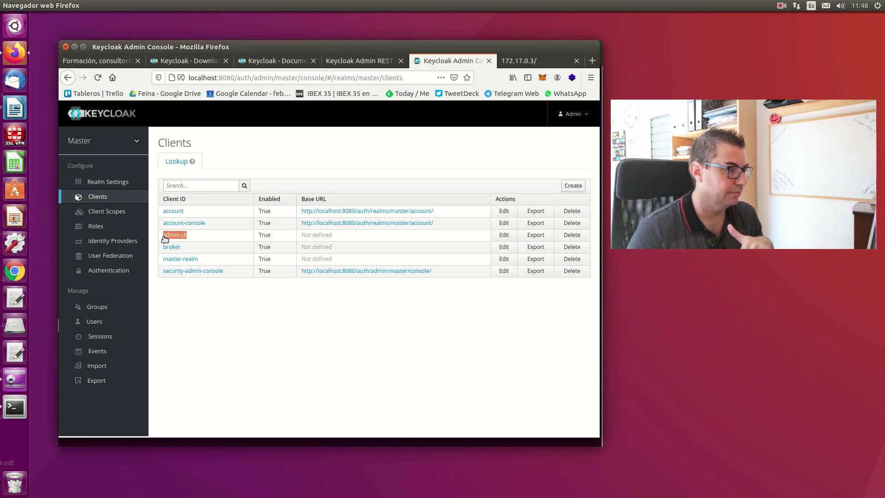
left_click(197, 236)
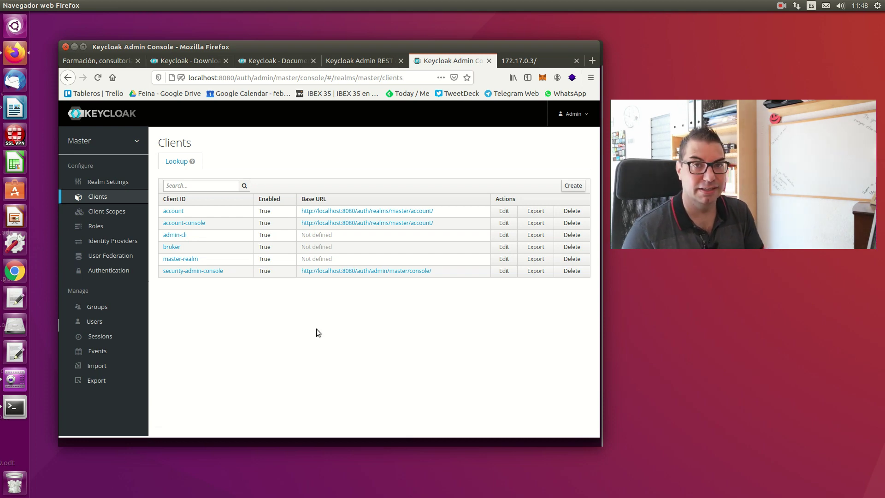
left_click(572, 186)
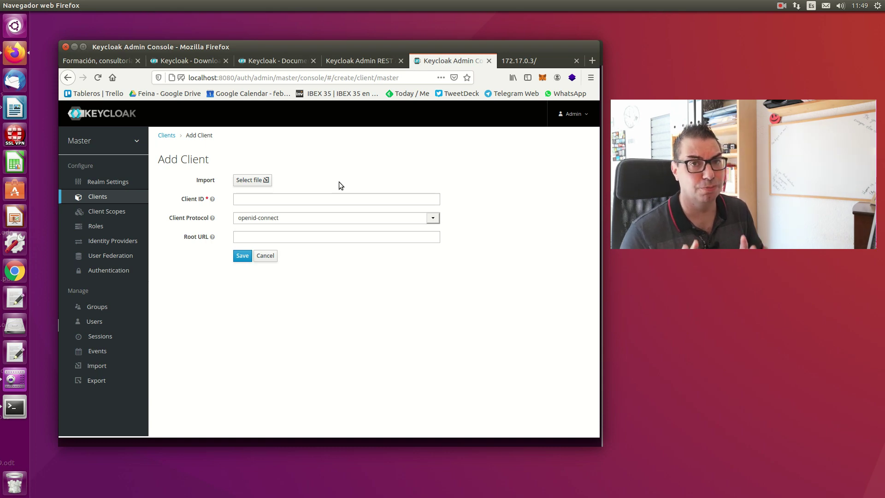
left_click(349, 199)
type("oauth2-proxy")
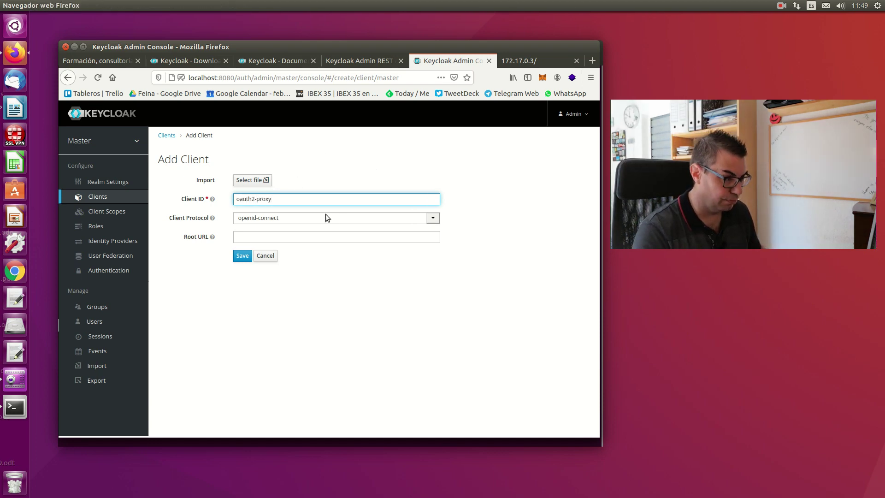
left_click(432, 218)
left_click(433, 220)
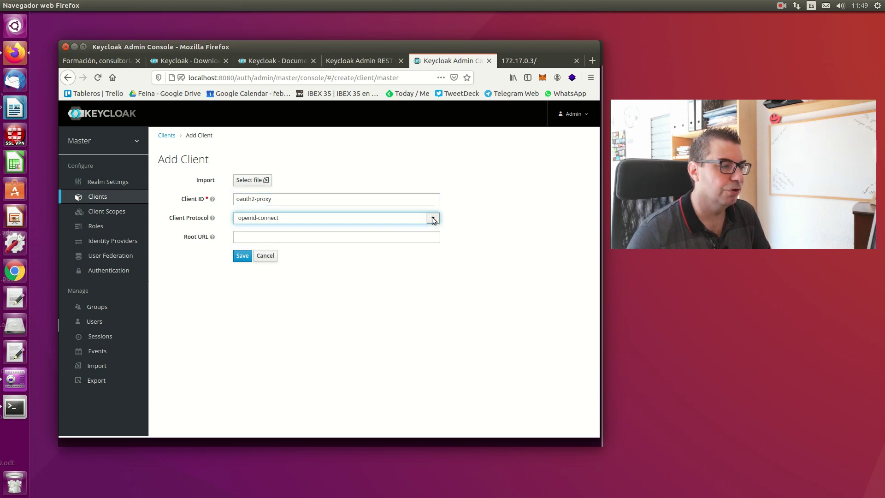
left_click(238, 256)
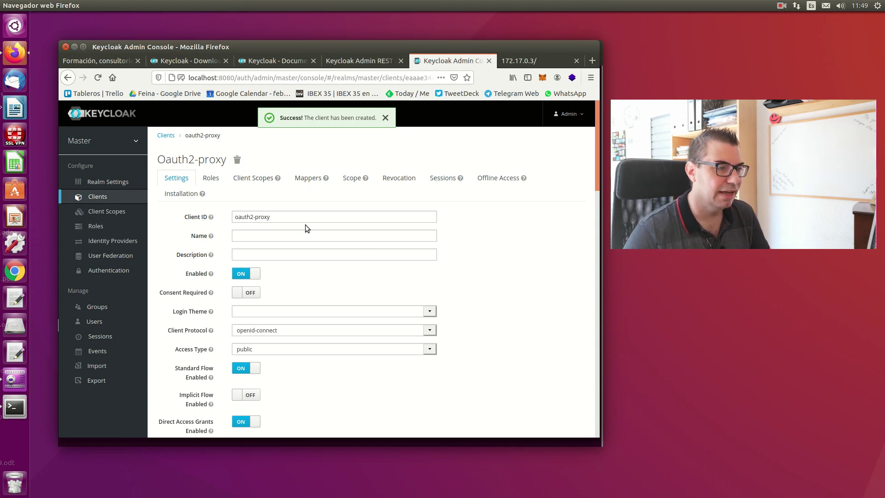
- Name the client 'Oauth2 Proxy' and set its access type to confidential
left_click(269, 235)
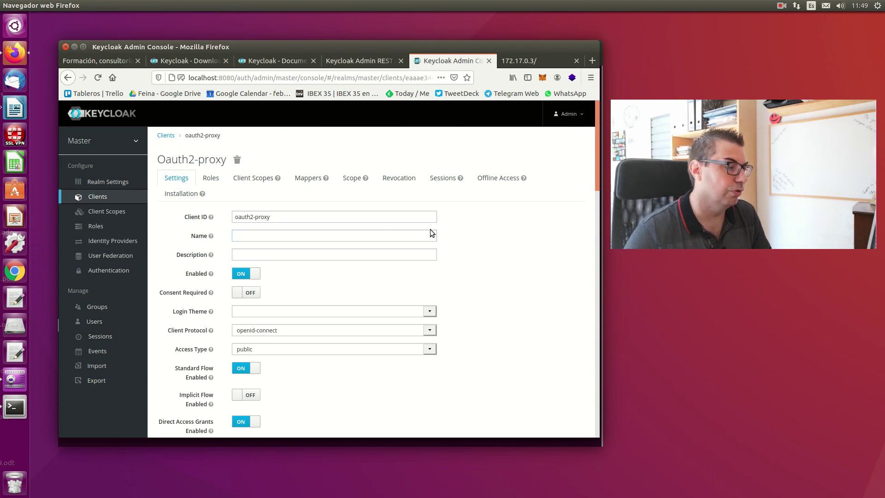
left_click(289, 237)
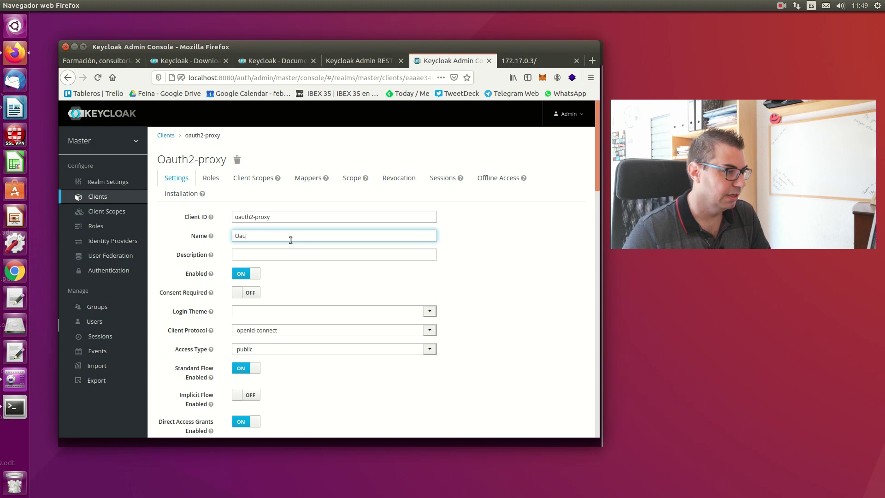
type("Oauth2 Proxy")
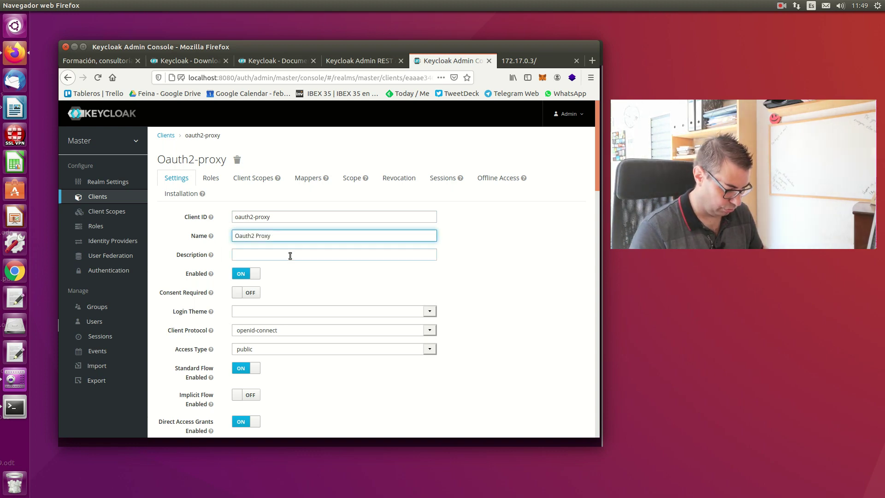
scroll(288, 244, "down", 2)
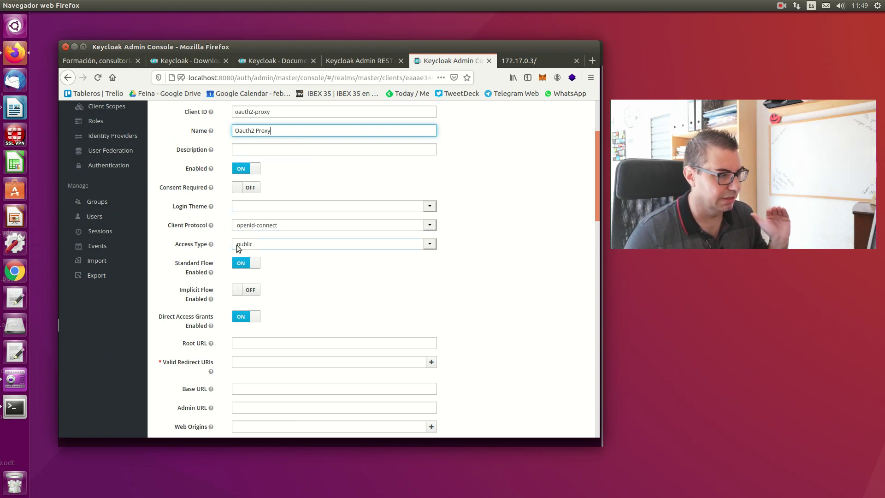
left_click(306, 244)
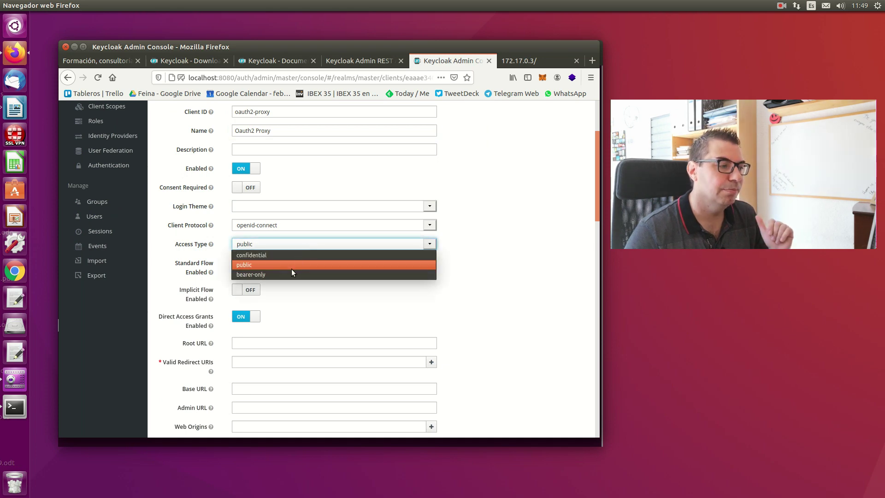
left_click(276, 255)
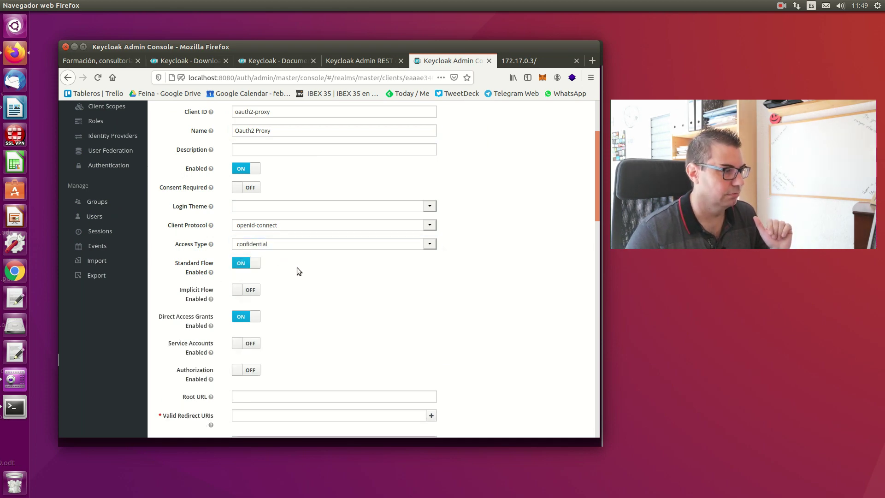
scroll(297, 270, "down", 5)
left_click(282, 285)
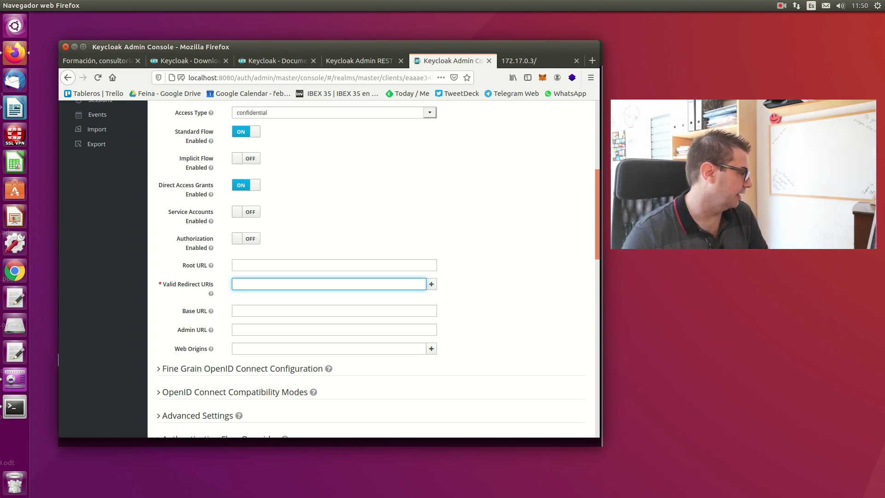
key("alt+Tab")
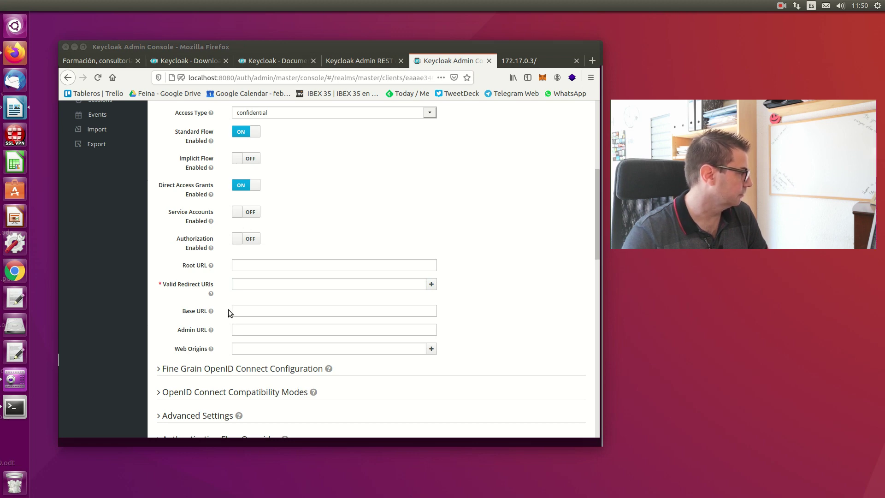
left_click(267, 284)
right_click(262, 284)
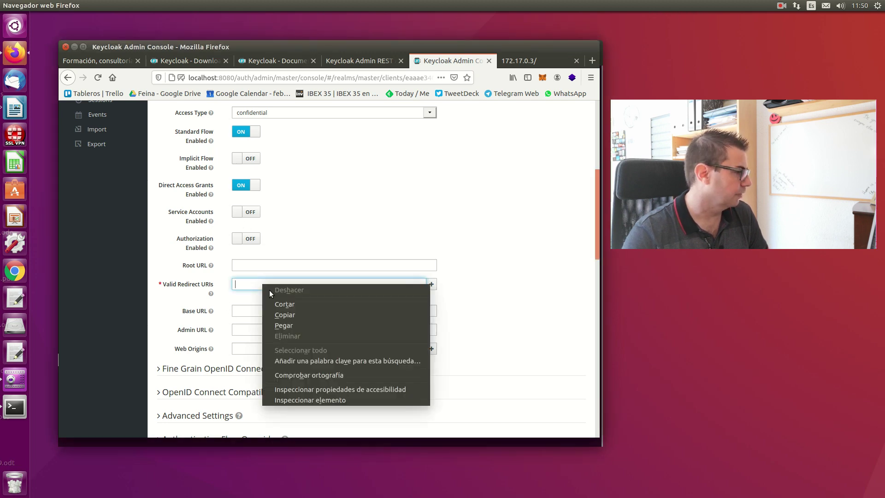
left_click(289, 323)
left_click(474, 292)
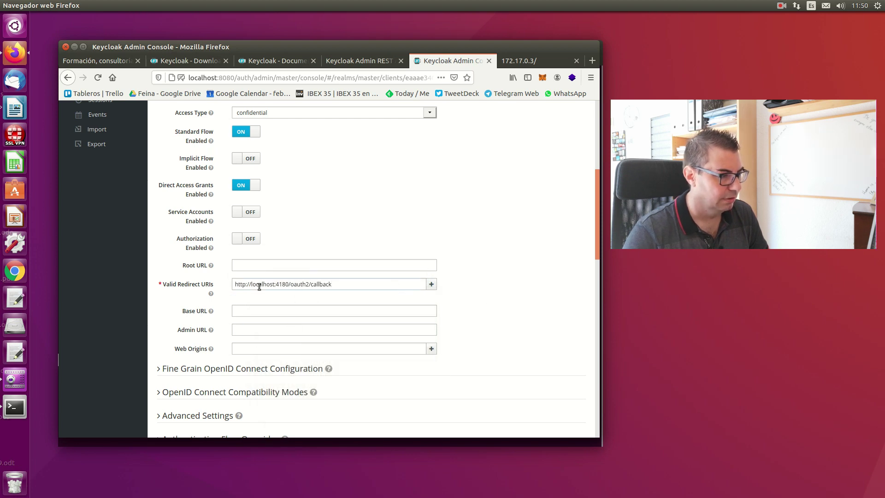
left_click(300, 285)
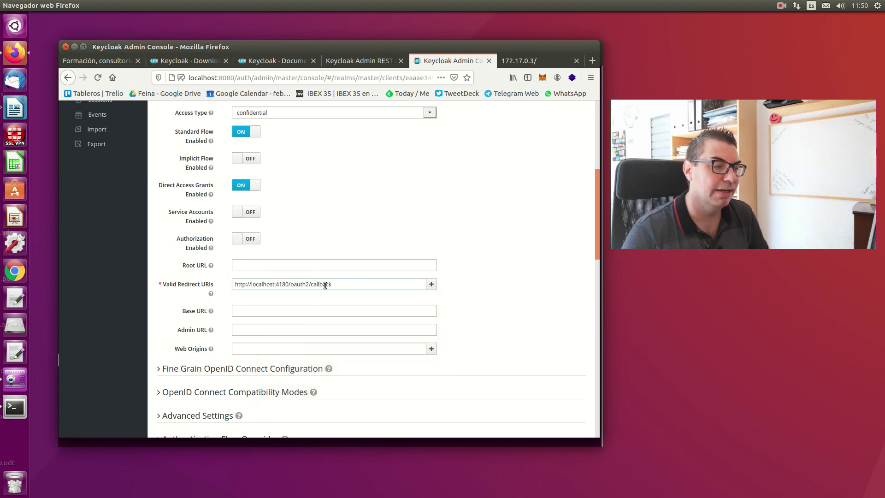
scroll(445, 298, "down", 5)
left_click(240, 251)
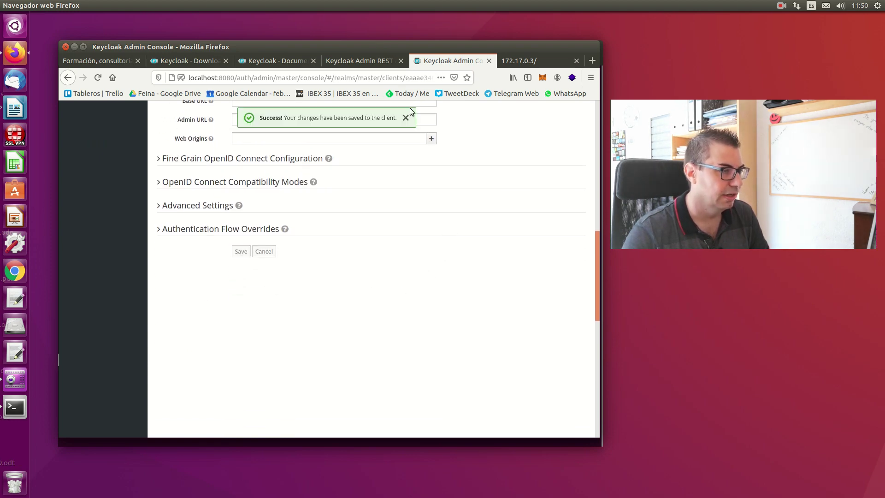
left_click(405, 117)
- Show the client's Credentials tab with its generated secret
scroll(407, 208, "up", 10)
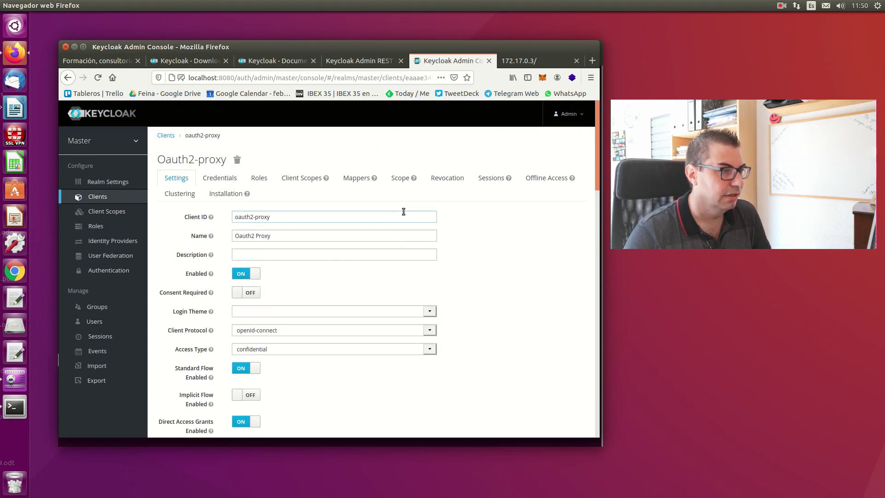
left_click(217, 177)
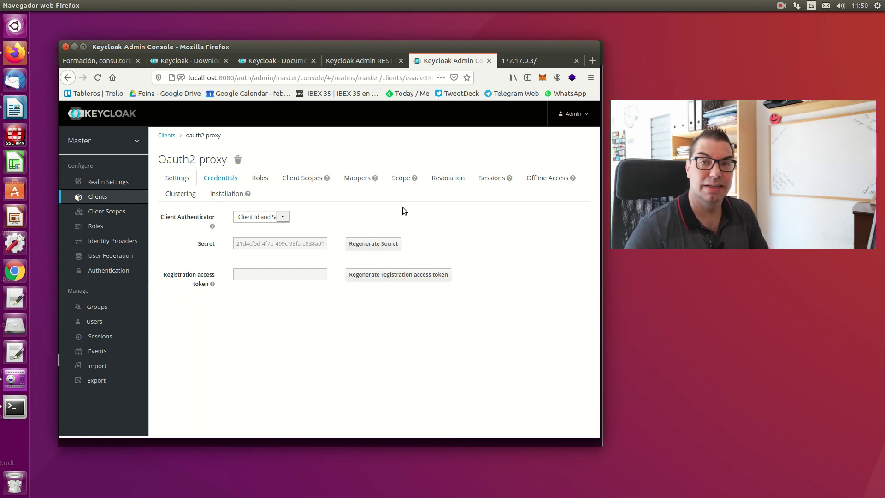
left_click(15, 407)
- In a new terminal tab, list the oauth2-proxy-v6.1.1.linux-amd64 folder and tab-complete ./oauth2-proxy
right_click(388, 262)
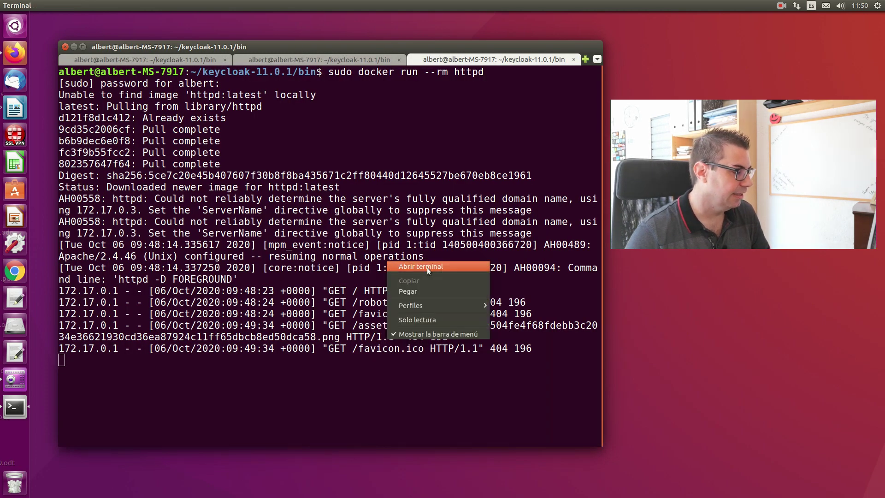
left_click(426, 268)
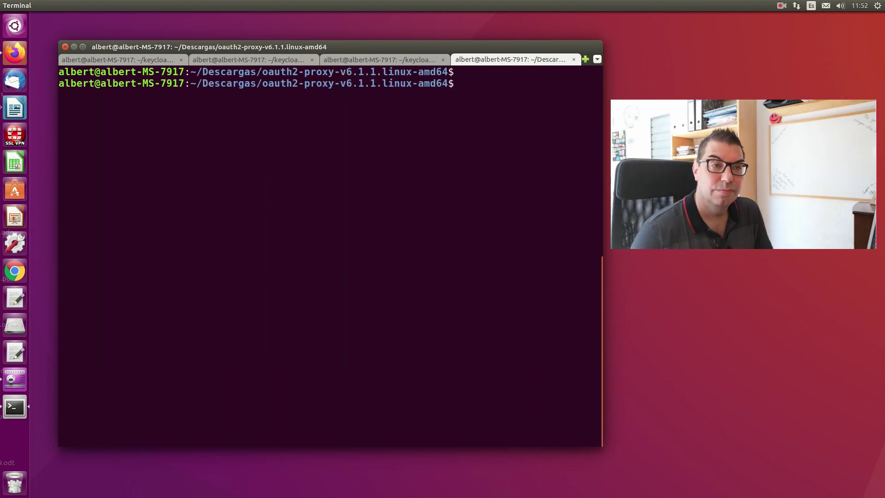
left_click_drag(265, 83, 486, 83)
left_click(487, 105)
type("l")
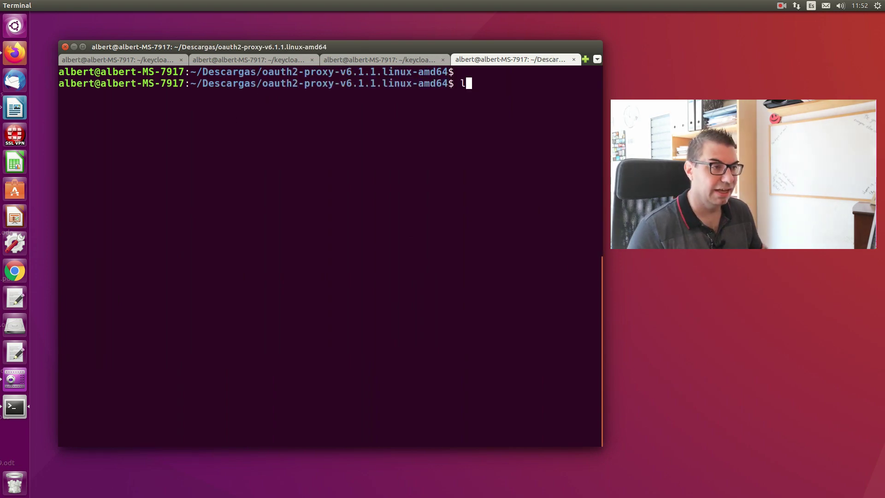
type("s")
key("Return")
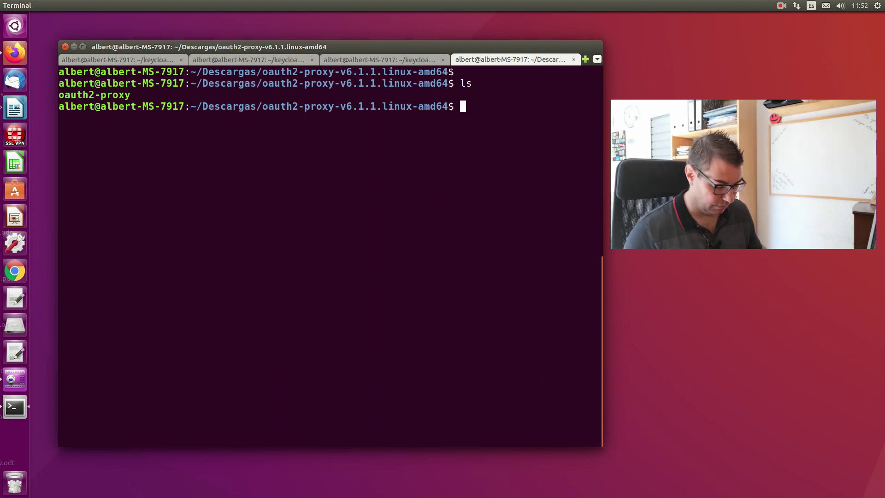
type("./")
key("Tab")
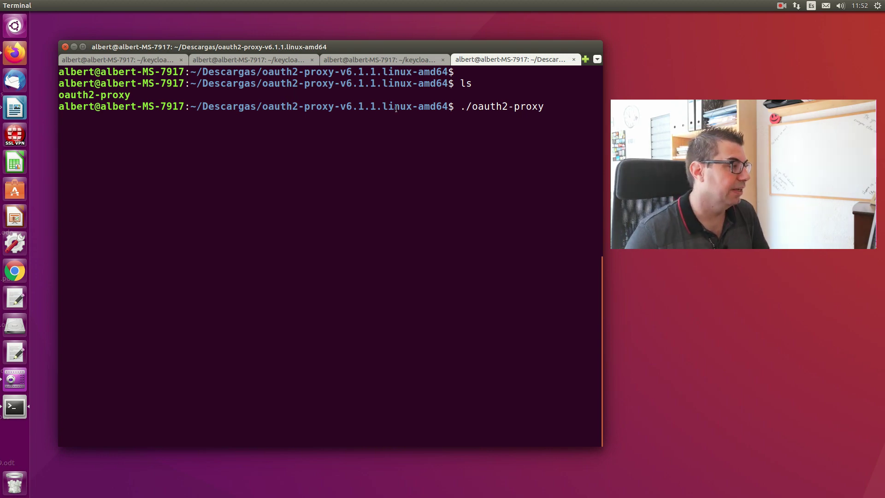
- Bring up the Oauth2-proxy client's Credentials page in Firefox's Keycloak tab
left_click(18, 49)
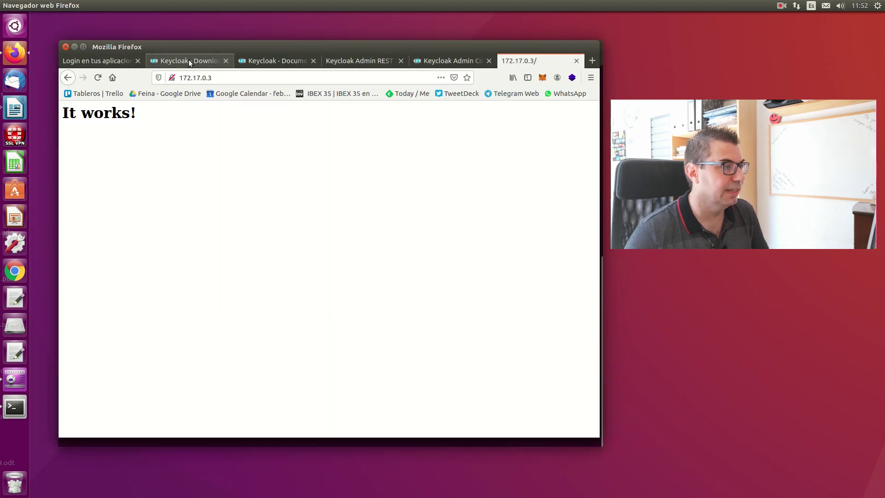
left_click(189, 60)
left_click(276, 62)
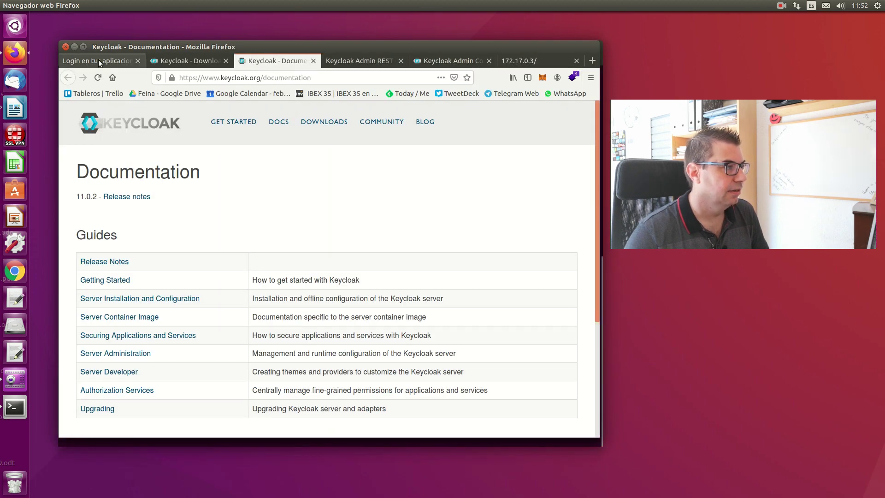
left_click(100, 61)
left_click(449, 62)
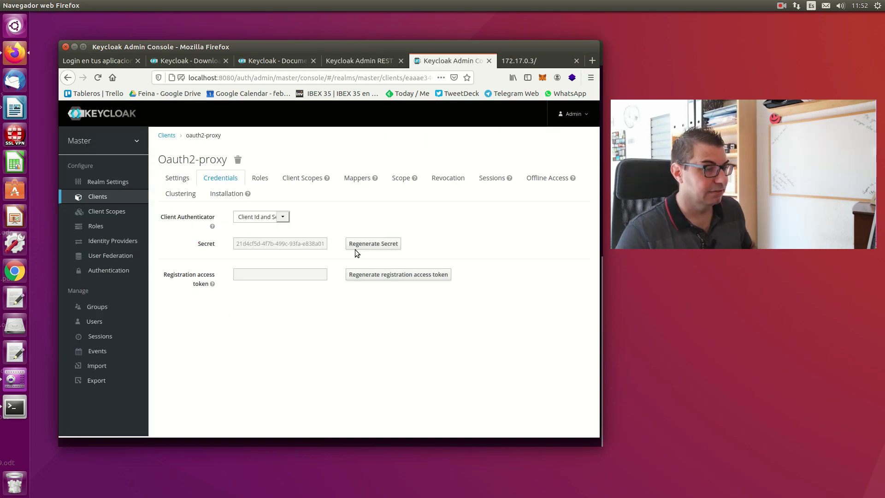
- Copy the oauth2-proxy client secret, then its Client ID oauth2-proxy from the Settings tab
triple_click(295, 245)
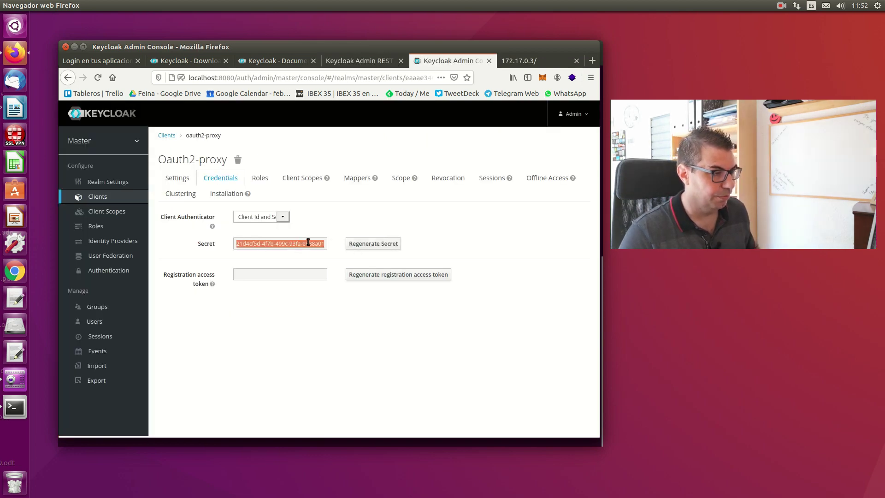
key("ctrl+c")
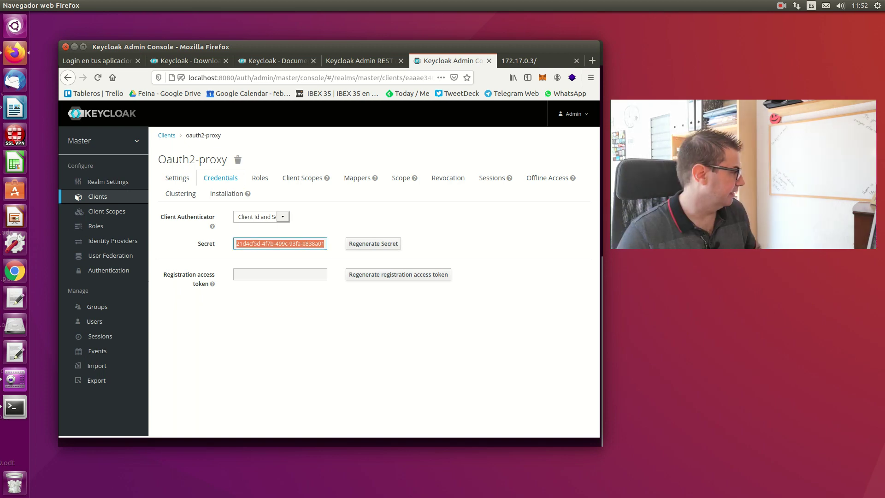
key("alt+Tab")
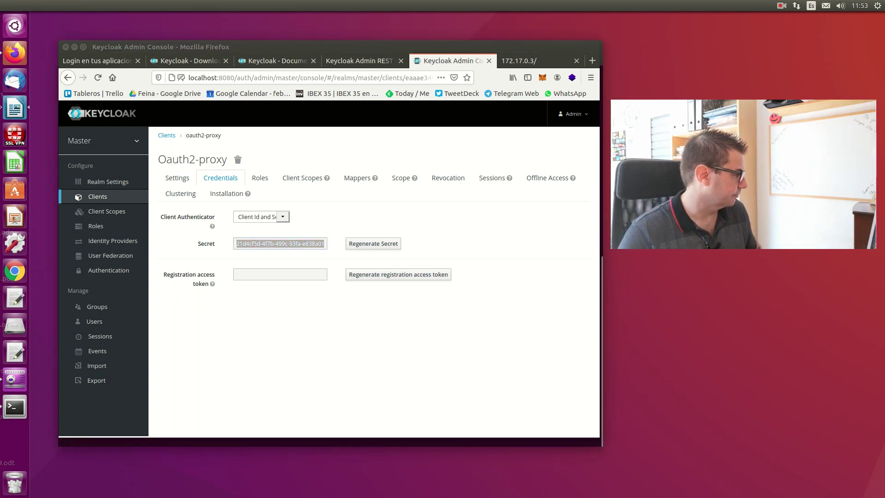
left_click(174, 183)
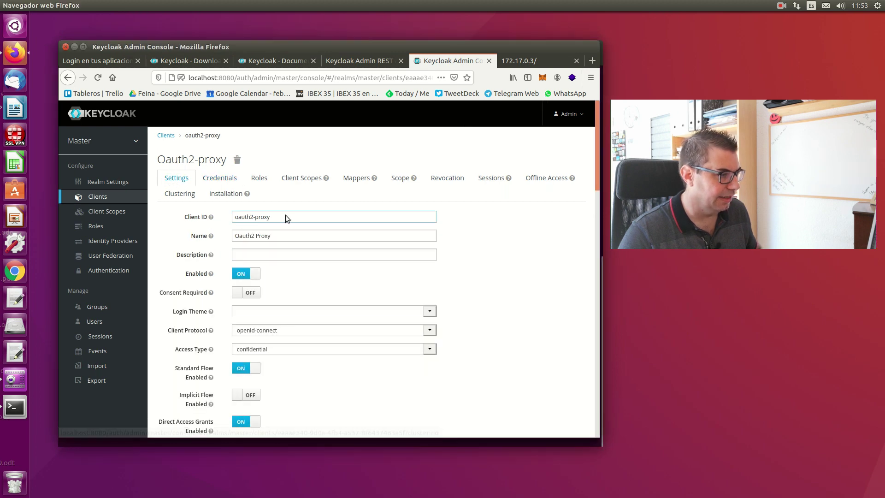
triple_click(234, 216)
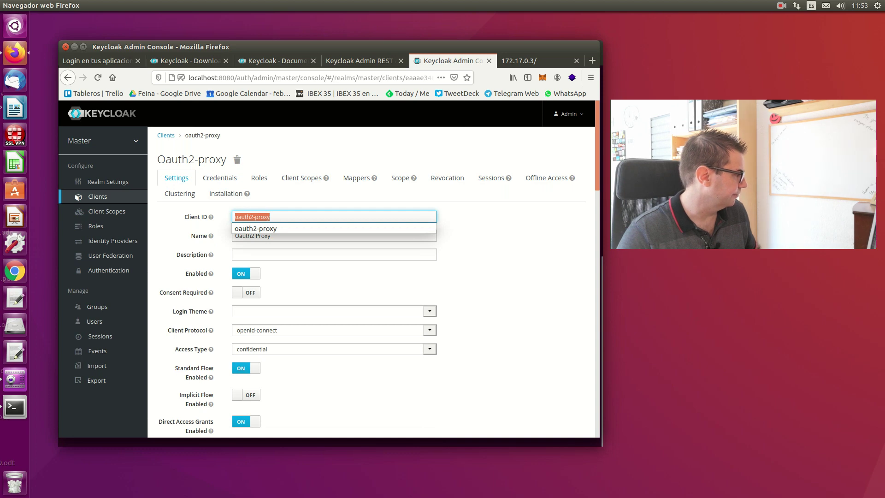
key("alt+Tab")
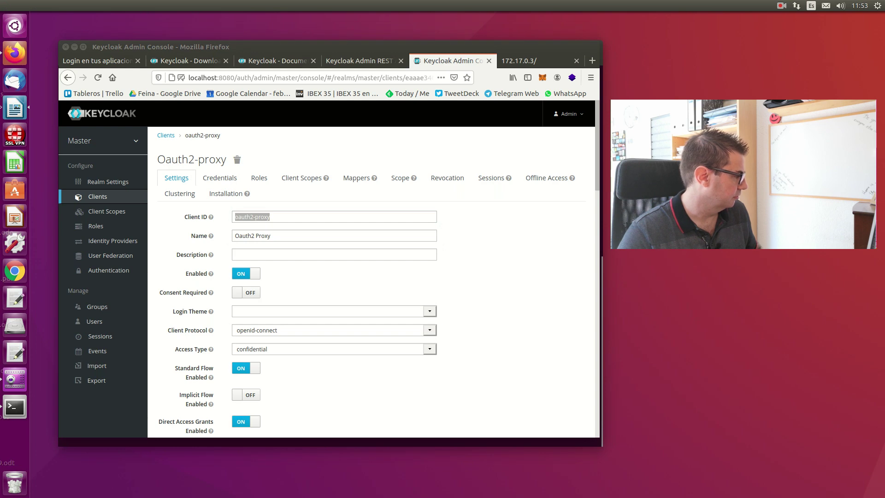
left_click(15, 406)
- Paste the multi-line ./oauth2-proxy command and review listen address 0.0.0.0:4180, cookie secret and upstream
key("BackSpace")
key("BackSpace")
key("BackSpace")
key("BackSpace")
key("BackSpace")
key("BackSpace")
key("BackSpace")
key("BackSpace")
key("BackSpace")
key("BackSpace")
key("BackSpace")
key("BackSpace")
key("BackSpace")
key("BackSpace")
right_click(470, 132)
left_click(485, 164)
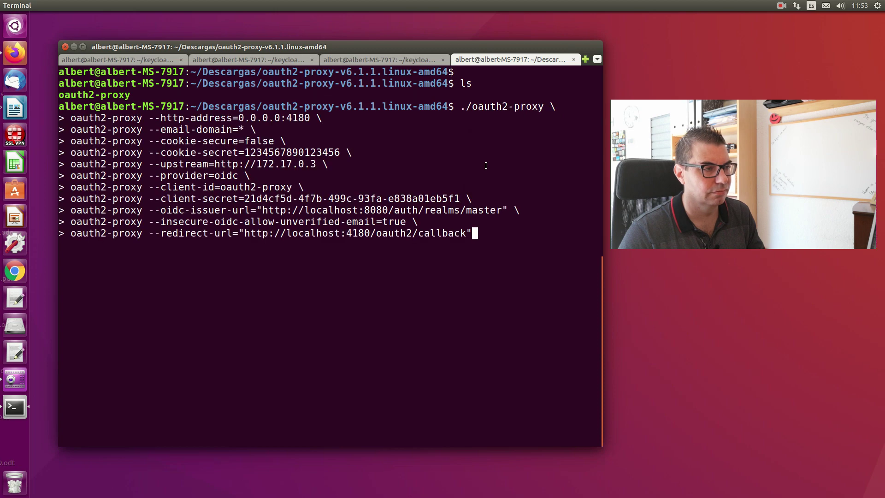
left_click_drag(472, 107, 539, 106)
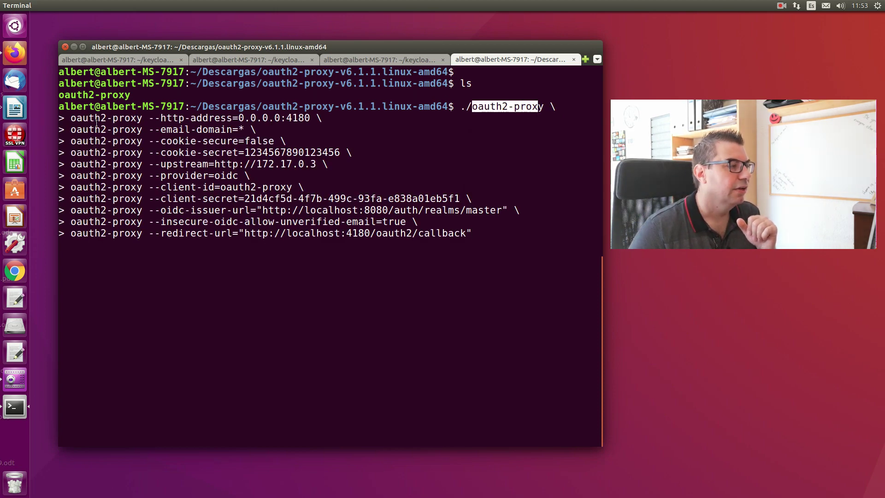
left_click_drag(160, 118, 309, 118)
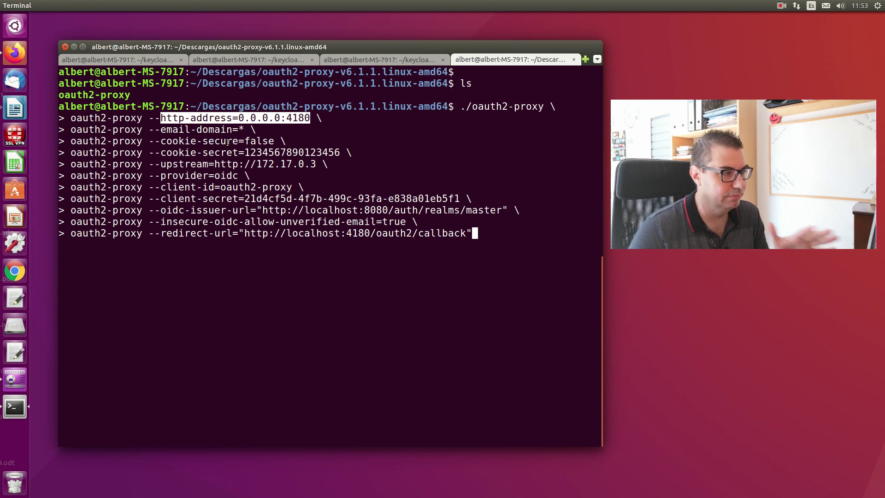
left_click_drag(244, 152, 337, 154)
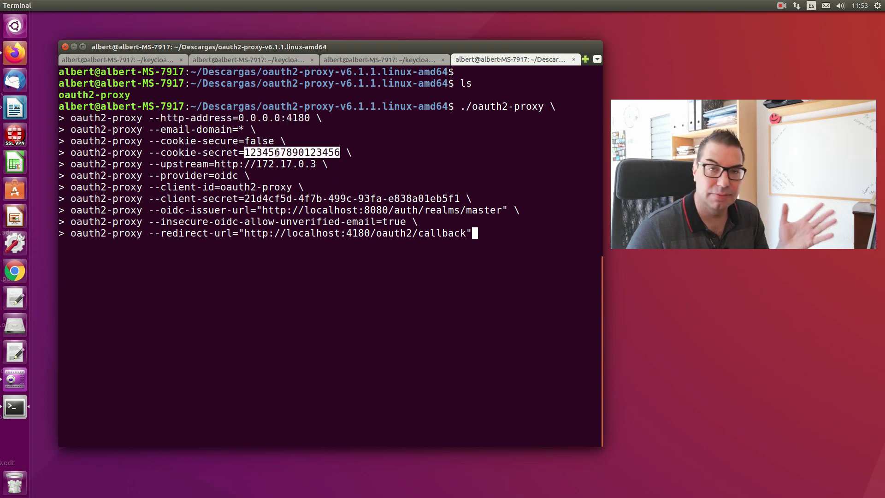
left_click_drag(162, 165, 213, 165)
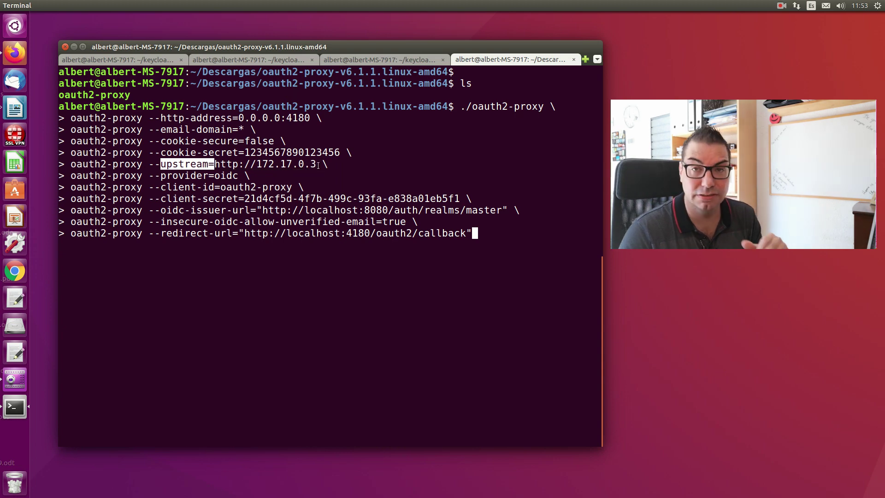
- Check the httpd page at 172.17.0.3, then review the provider=oidc and client-id=oauth2-proxy flags
left_click(15, 55)
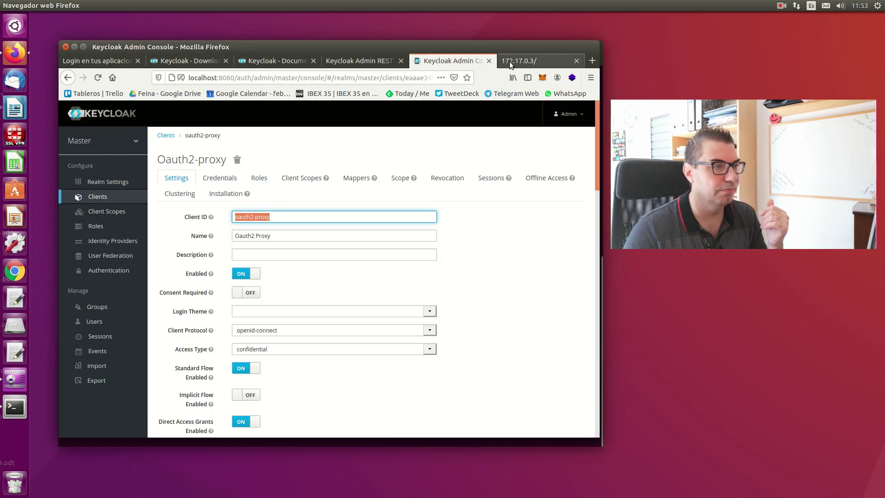
left_click(509, 62)
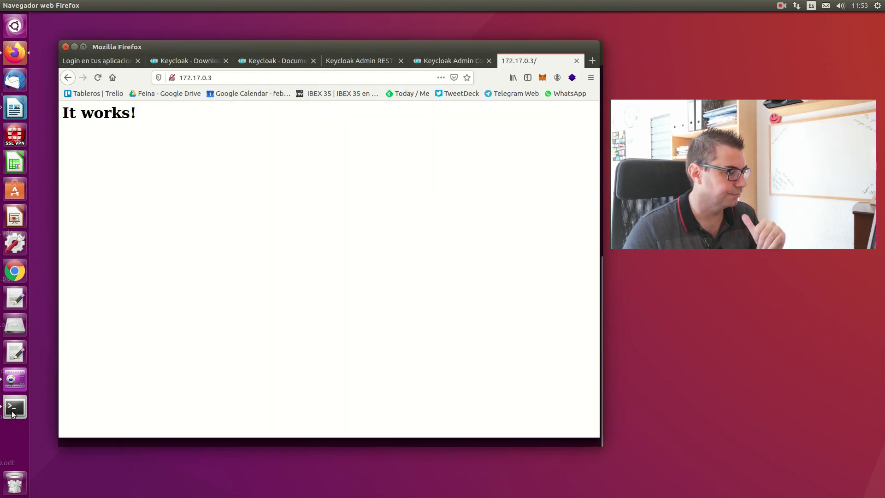
left_click(12, 413)
left_click_drag(163, 176, 238, 176)
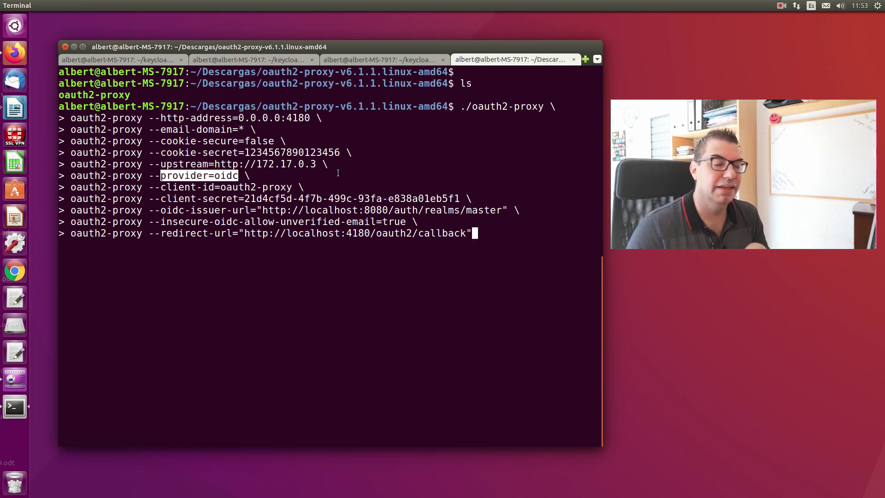
left_click_drag(161, 187, 292, 187)
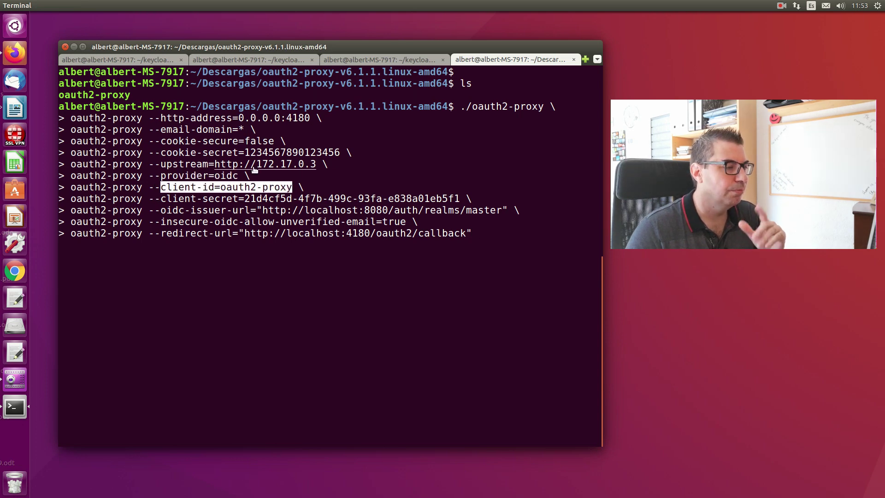
- Compare against the Client ID oauth2-proxy shown in the Keycloak client settings
left_click(14, 53)
left_click(174, 61)
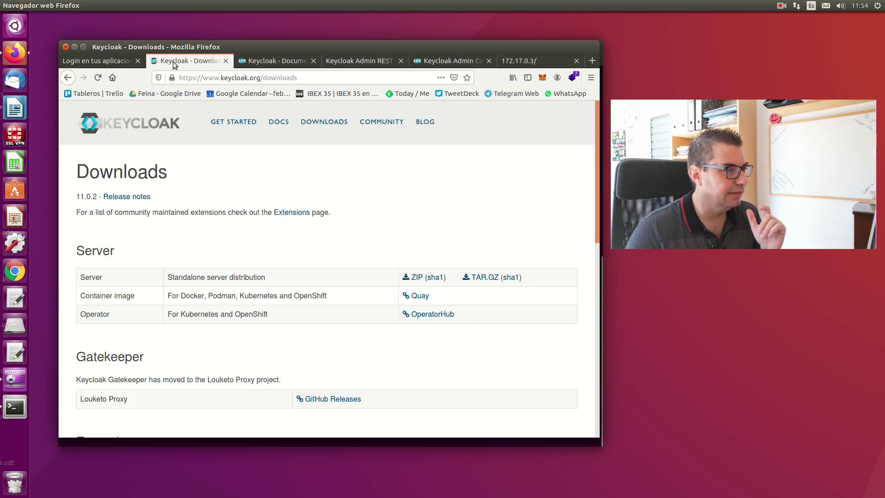
left_click(257, 65)
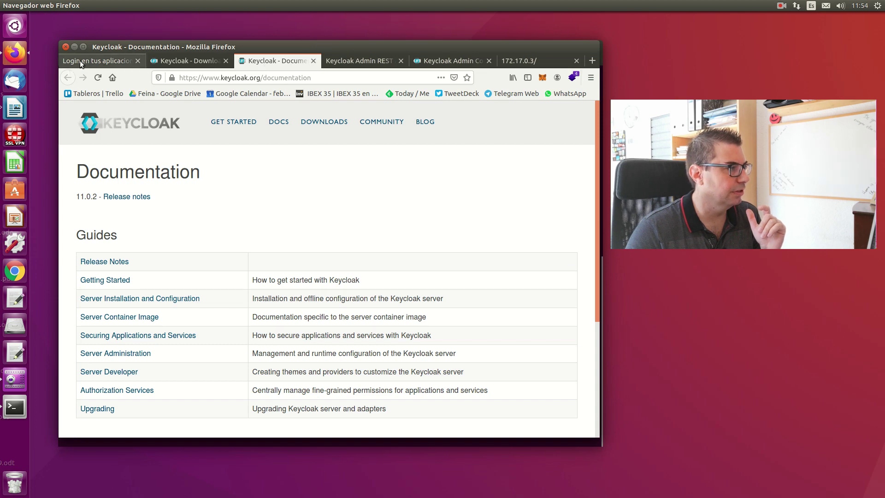
left_click(79, 60)
left_click(338, 65)
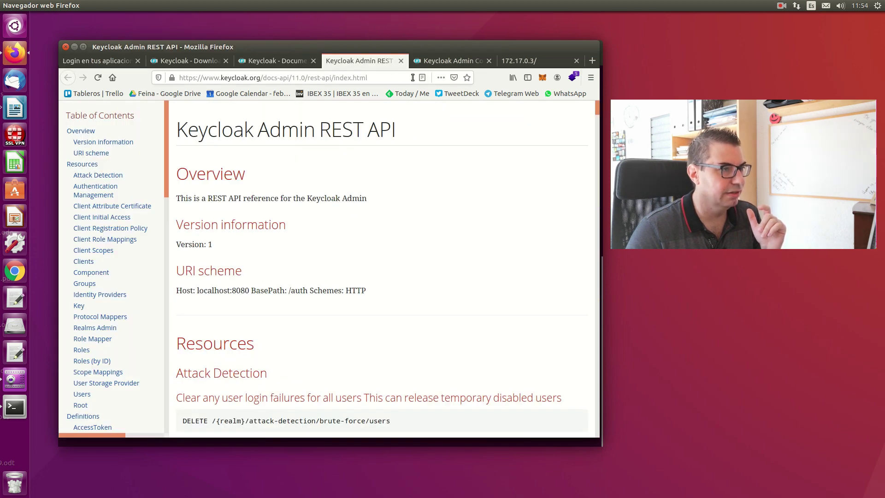
left_click(425, 62)
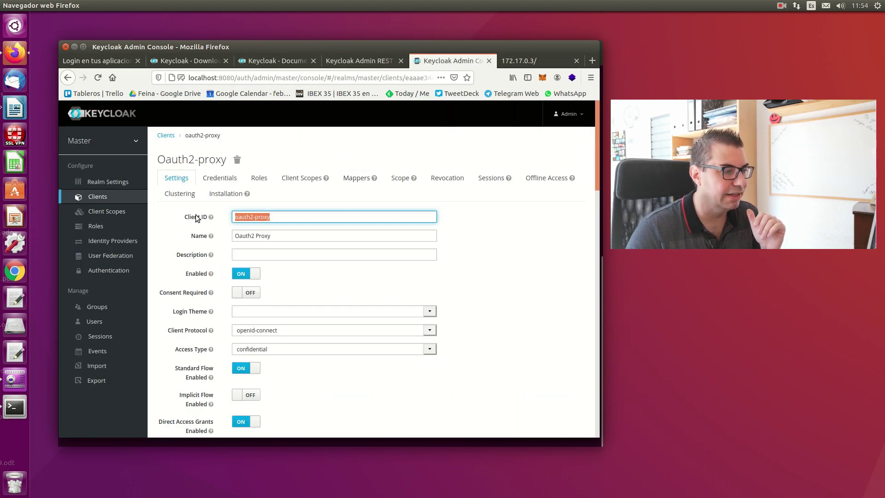
left_click_drag(194, 217, 198, 218)
left_click_drag(273, 216, 210, 219)
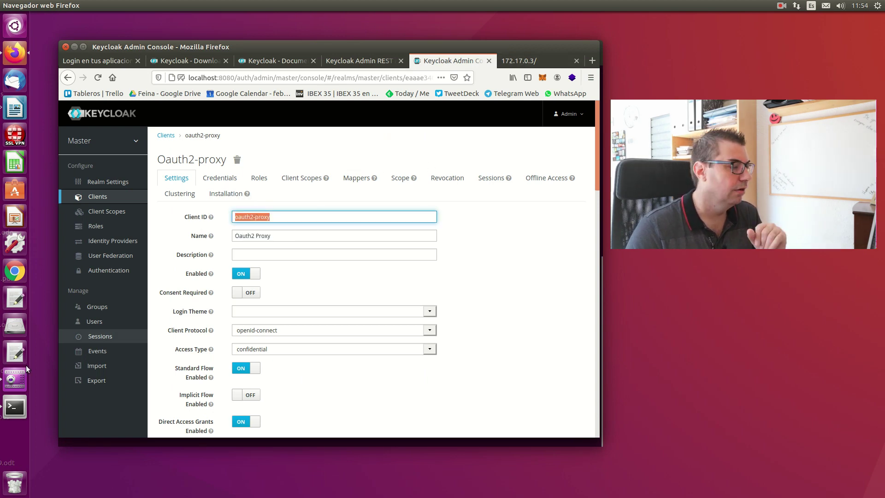
- Verify the command's client secret against Keycloak credentials and review the unverified-email and redirect-url flags
left_click(16, 408)
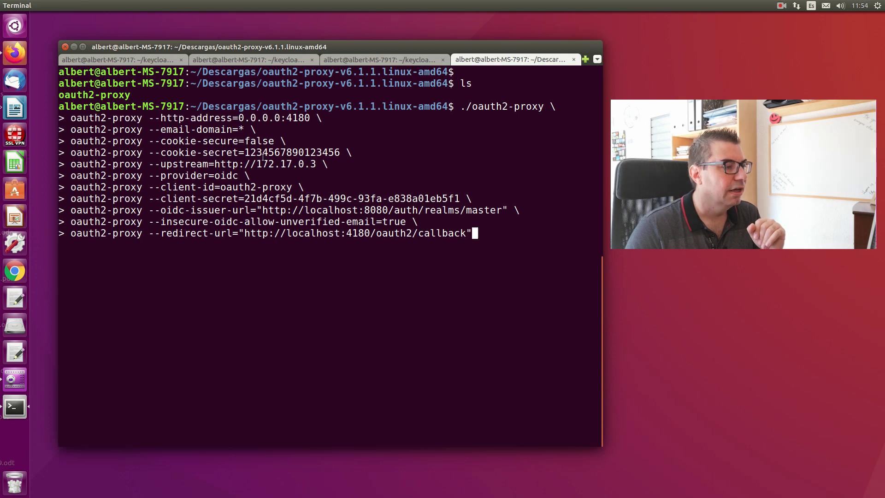
left_click_drag(244, 199, 459, 199)
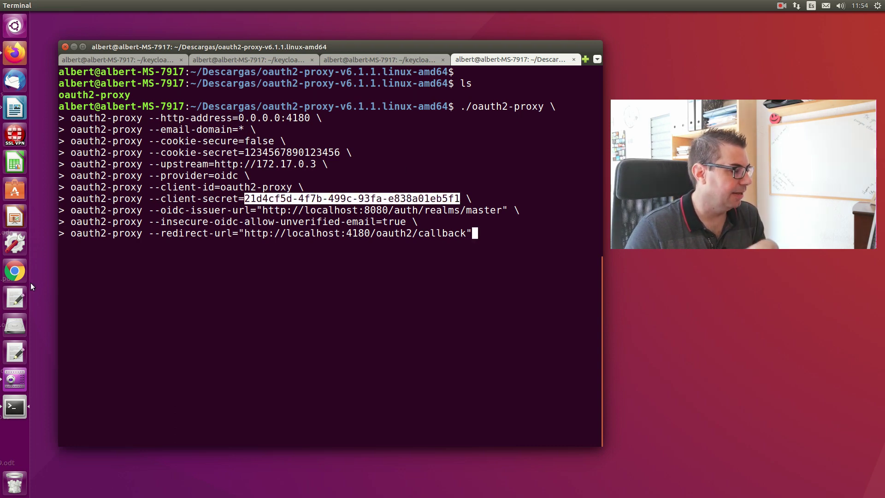
left_click(15, 53)
left_click(221, 182)
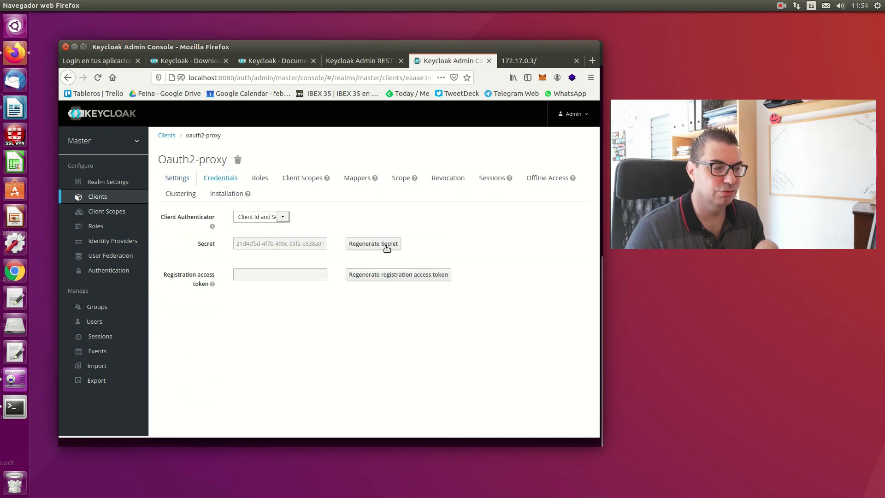
left_click(6, 407)
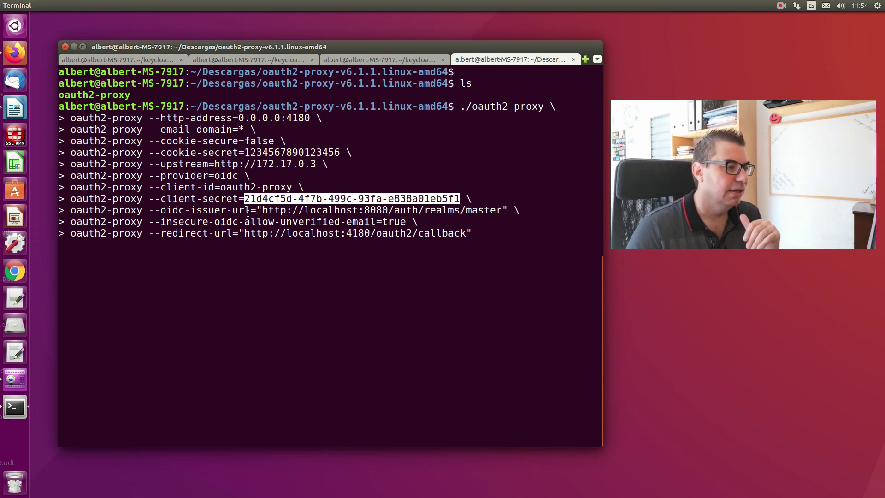
left_click_drag(159, 222, 416, 221)
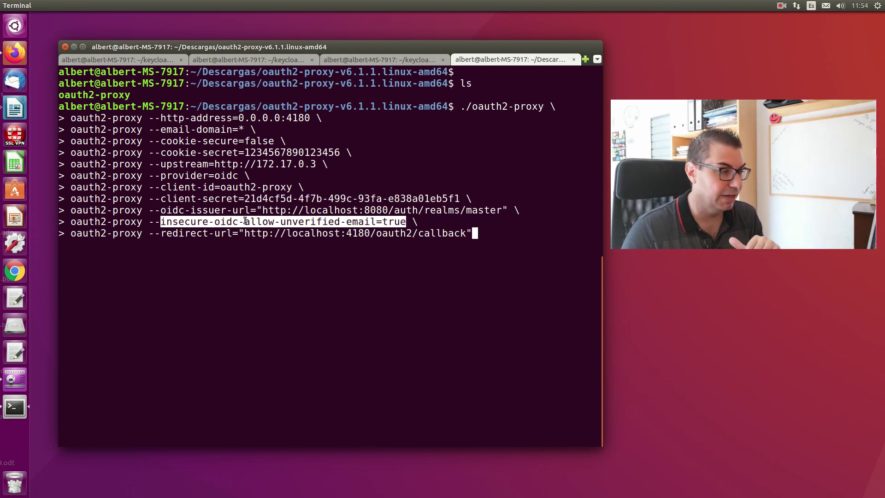
left_click_drag(151, 234, 465, 233)
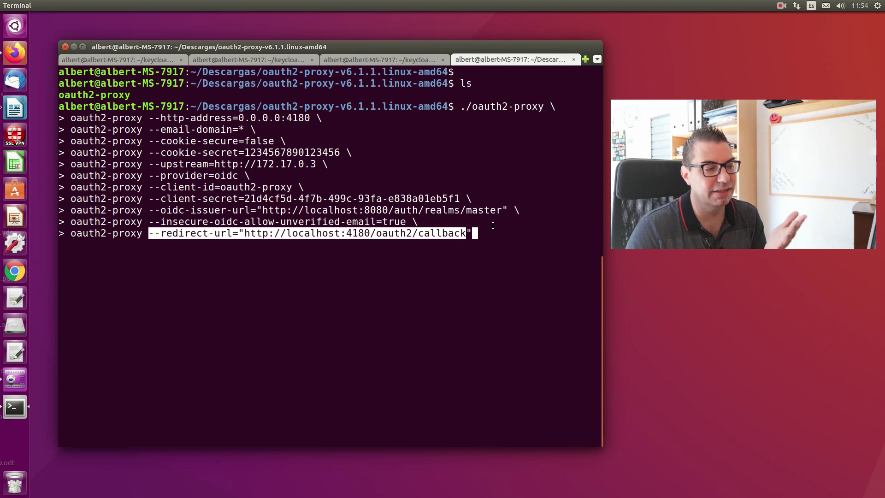
left_click(9, 58)
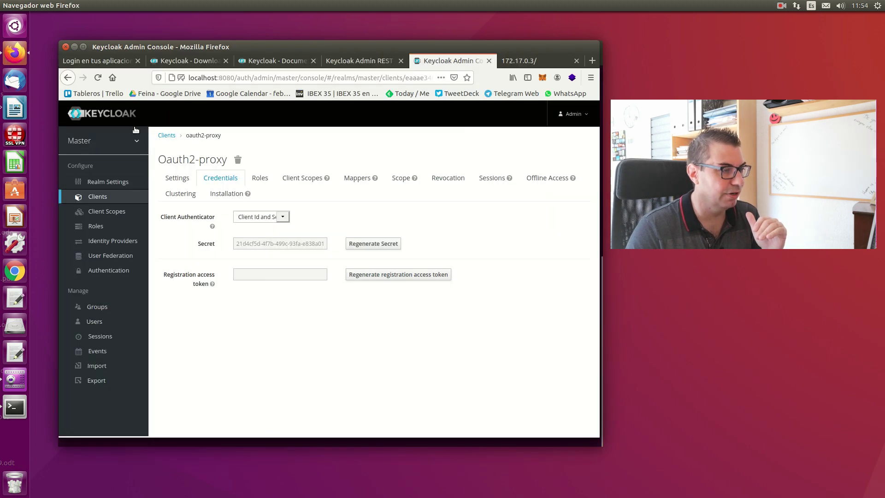
- Check the oauth2-proxy client's Valid Redirect URI against the proxy callback
left_click(177, 178)
scroll(464, 295, "down", 8)
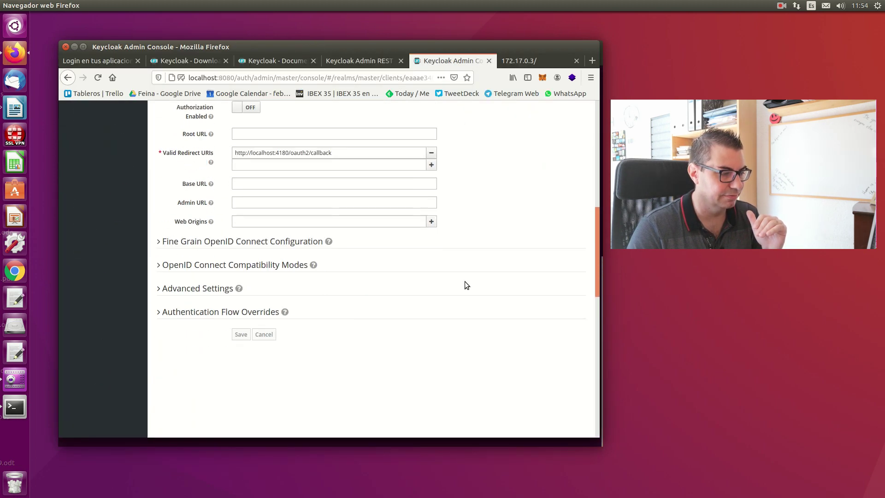
triple_click(344, 153)
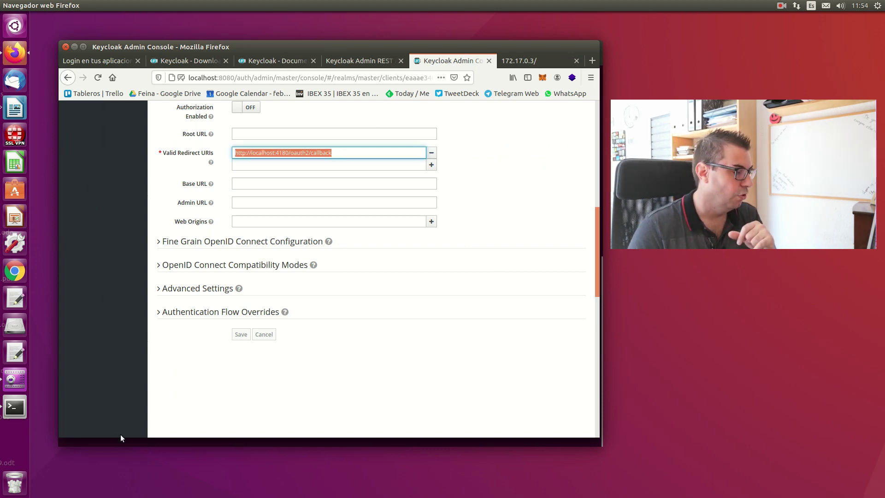
- Run oauth2-proxy in Terminal and confirm it listens on 0.0.0.0:4180, then return to Firefox
left_click(26, 411)
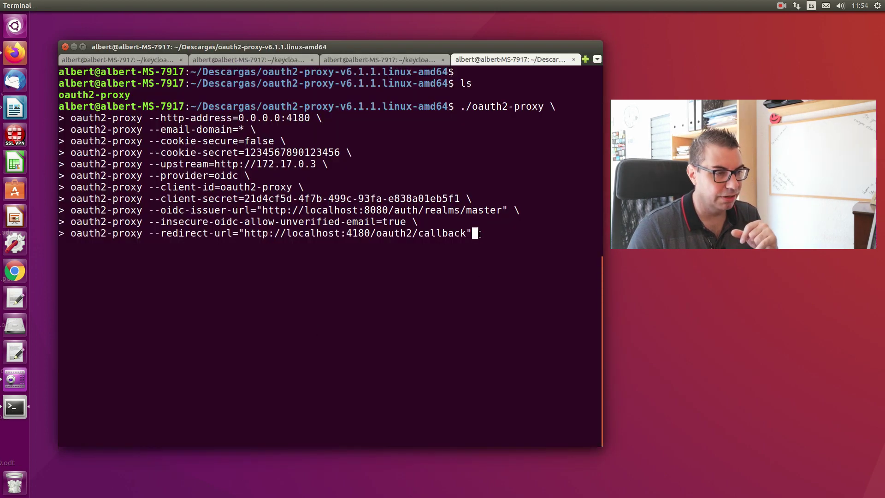
key("Return")
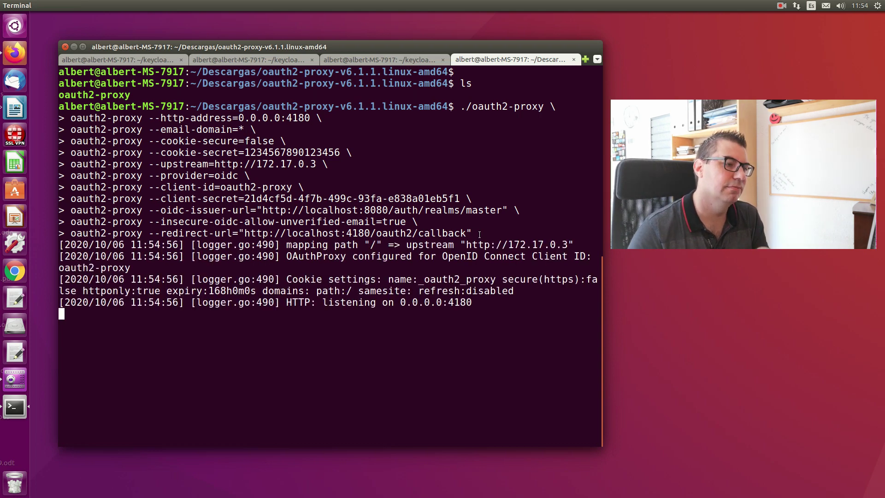
left_click_drag(400, 303, 491, 305)
left_click(335, 362)
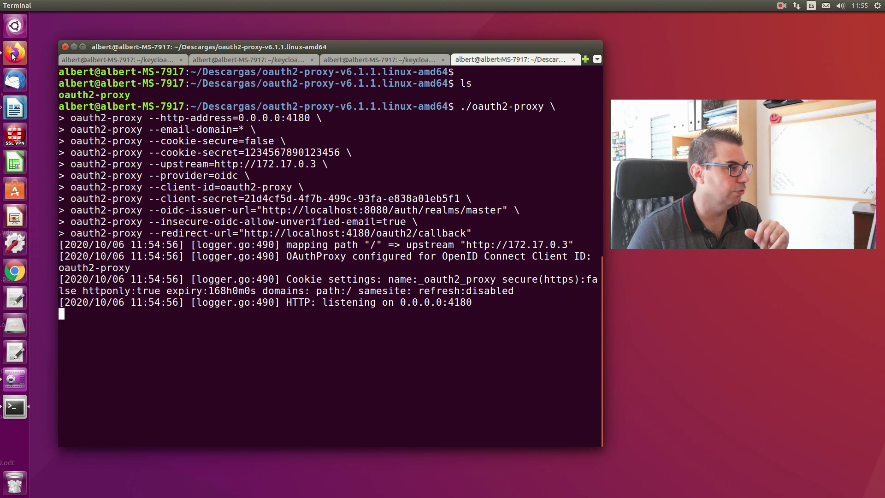
left_click(14, 53)
- Load 127.0.0.1:4180 in a new browser tab
left_click(591, 61)
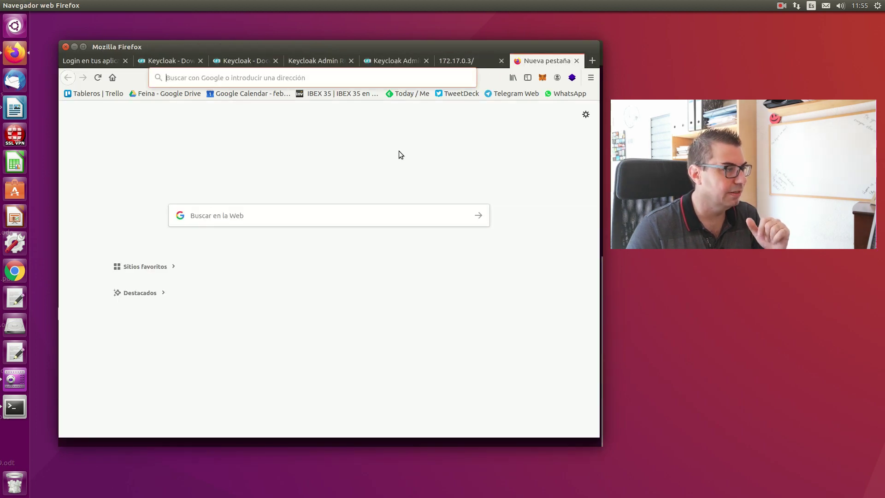
type("127.0.")
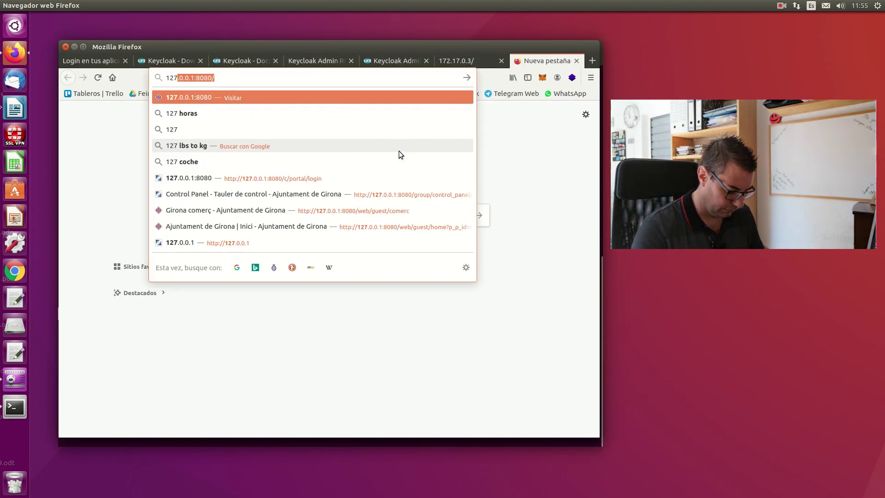
type("0.1")
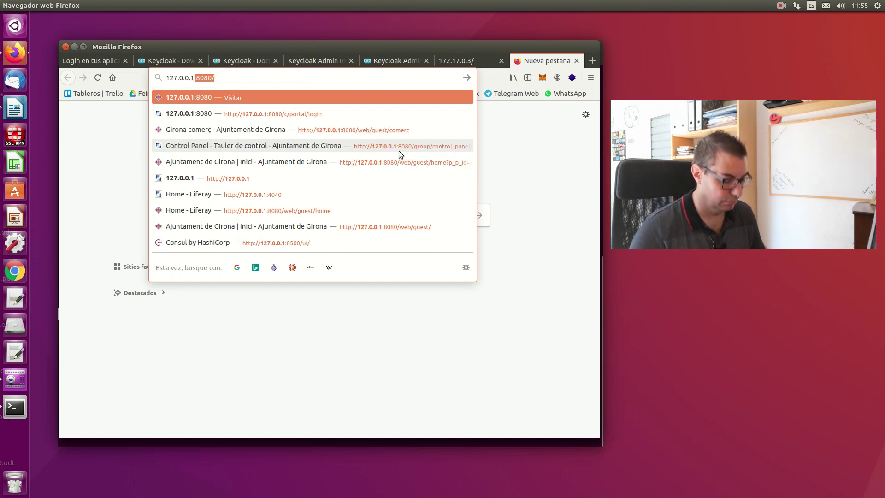
type(":4180")
key("Return")
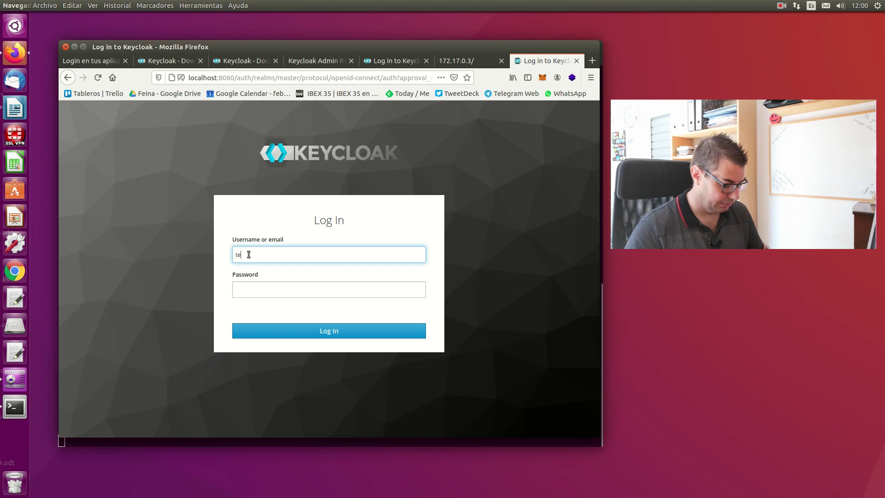
- Sign in as the test user without saving the password and confirm the 'It works!' page
type("@test.")
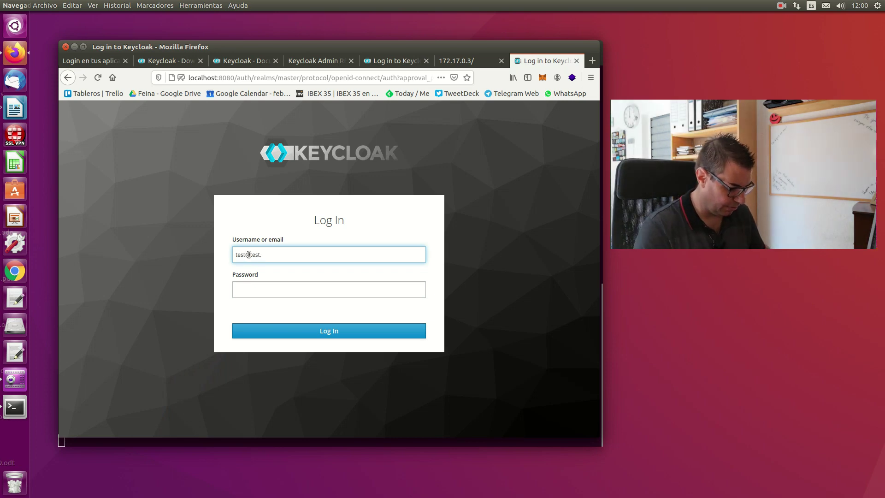
type("test")
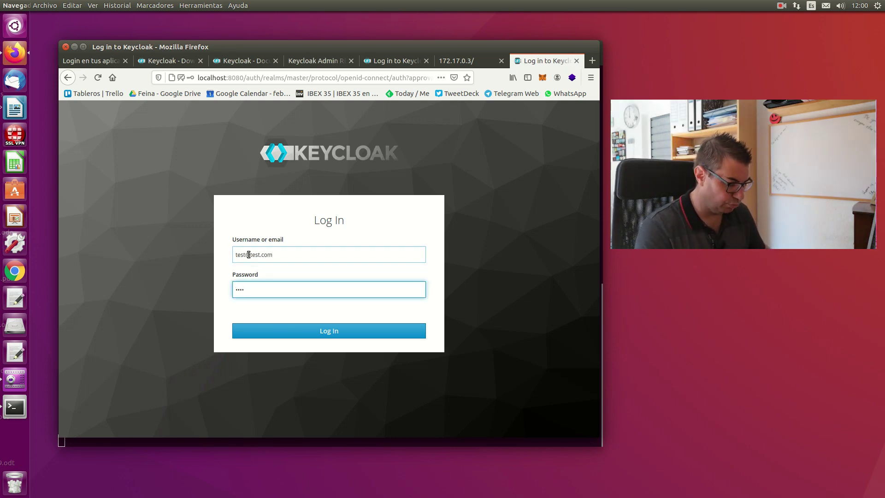
key("Return")
left_click(217, 168)
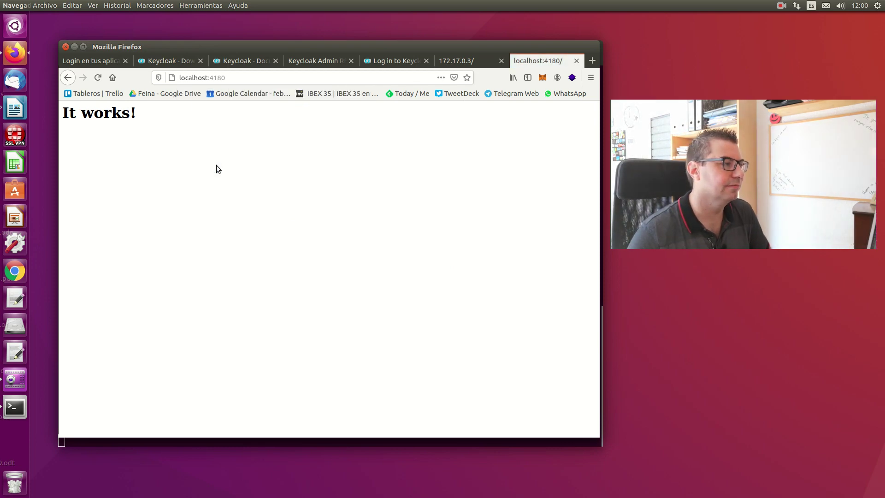
left_click_drag(68, 115, 187, 121)
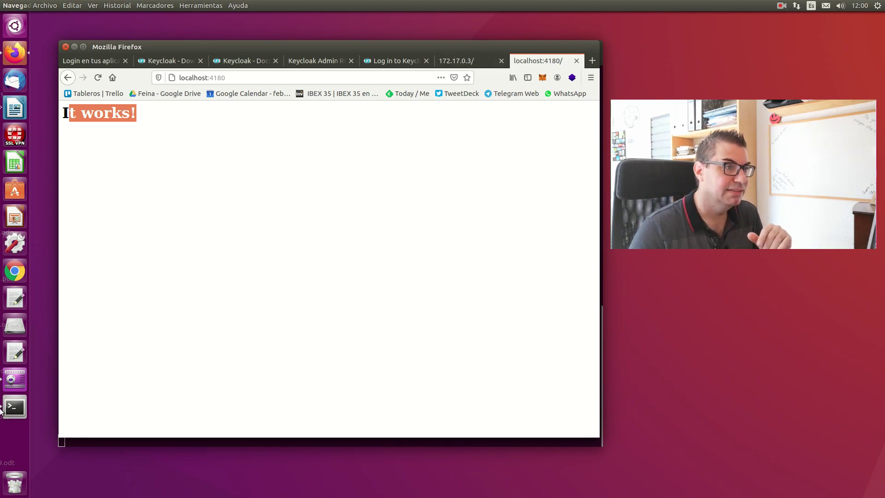
left_click(15, 407)
- Review the oauth2-proxy startup log, then go to the Keycloak login tab in Firefox
scroll(350, 212, "up", 10)
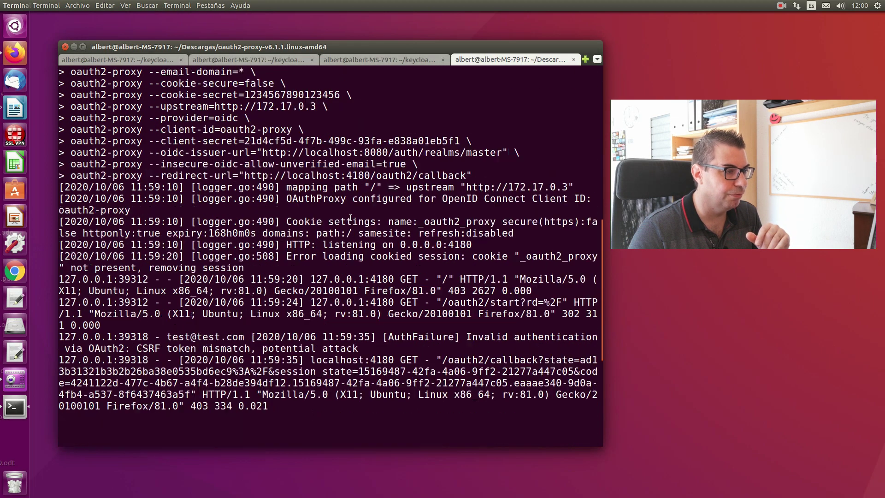
left_click_drag(461, 188, 548, 187)
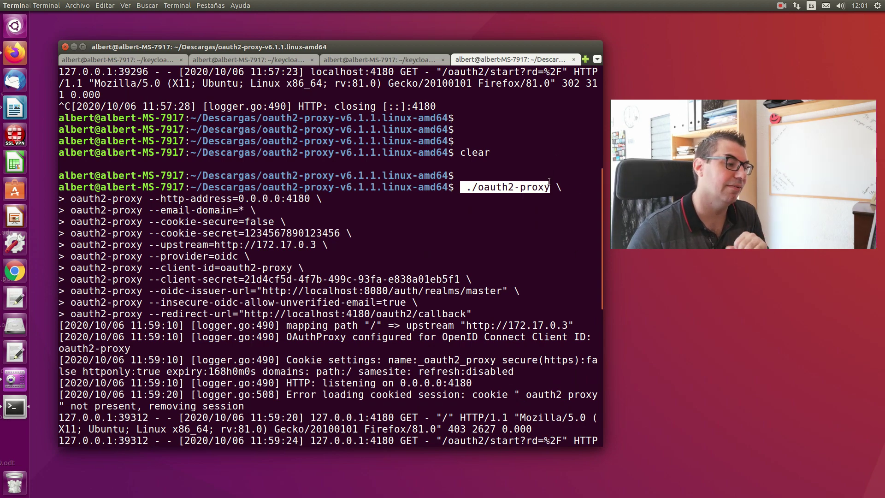
left_click(6, 62)
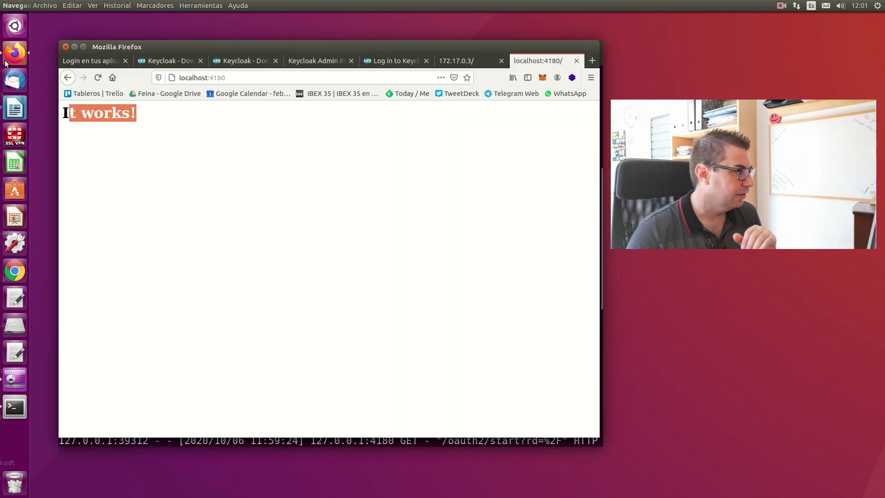
left_click(466, 61)
left_click(383, 61)
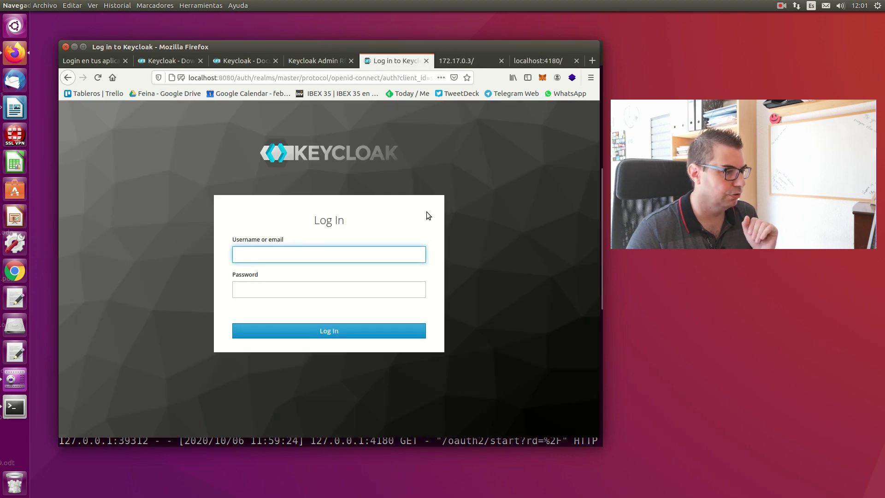
- Log in with the admin credentials, declining to save the password
type("admin")
key("Tab")
type("admin")
key("Return")
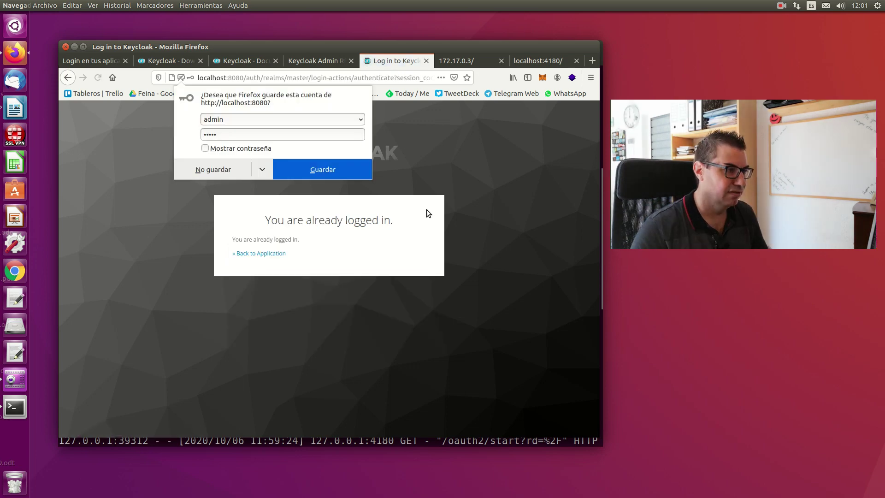
left_click(217, 169)
left_click(272, 253)
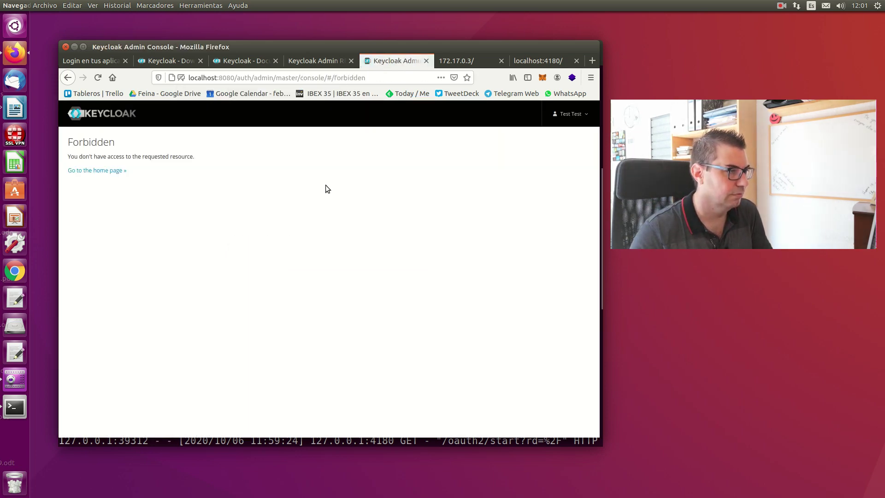
- Sign out the Test Test user and log back in as admin
left_click(571, 114)
left_click(541, 160)
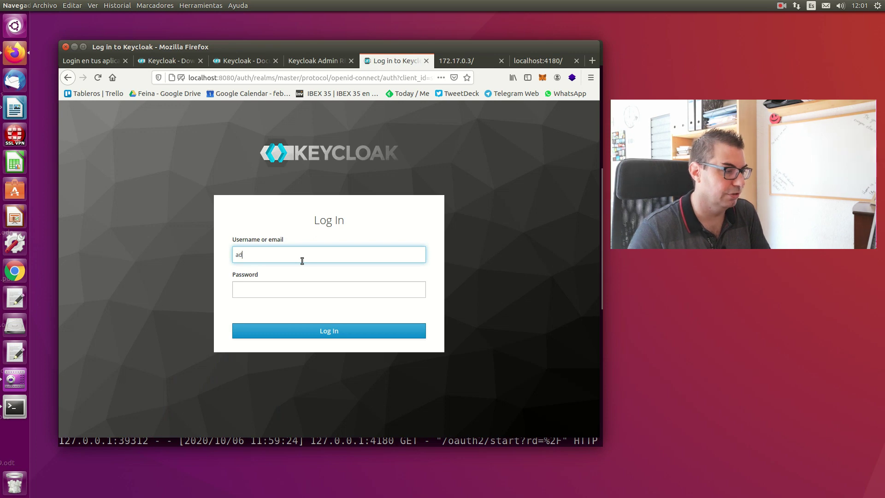
type("admin")
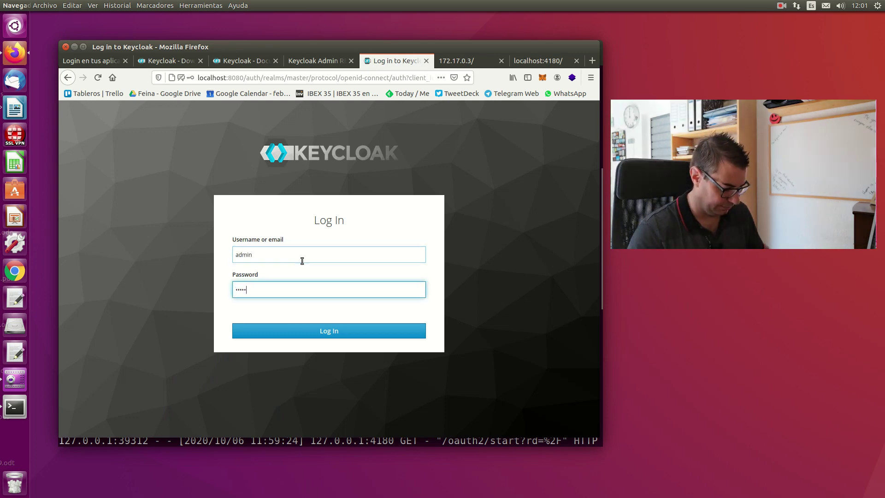
key("Return")
left_click(209, 169)
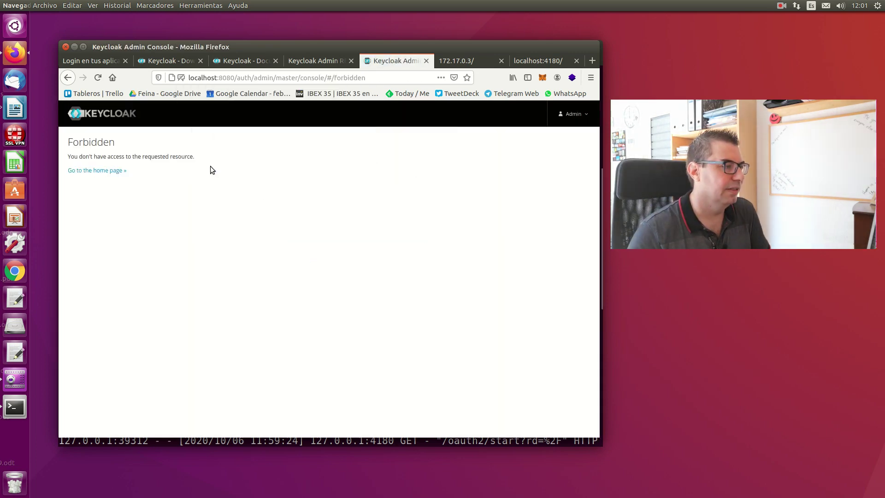
left_click(95, 170)
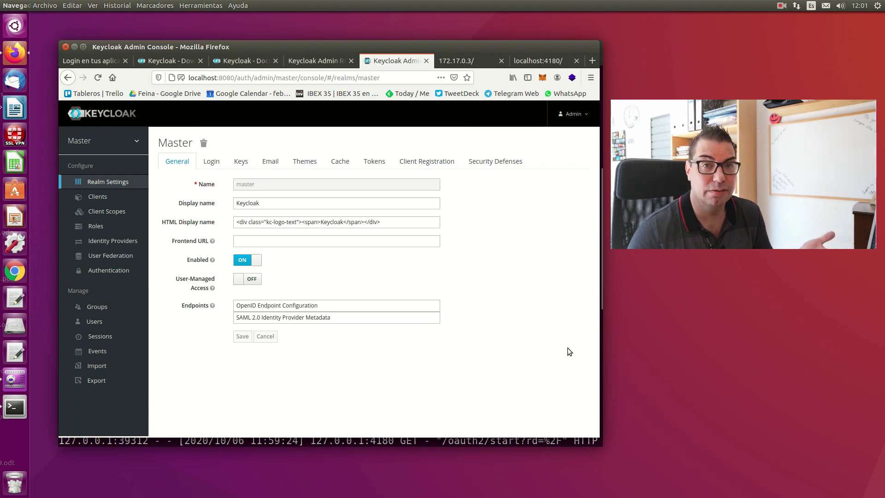
- Browse the Clients and Client Scopes lists, then return to Master realm settings
left_click(96, 196)
left_click(108, 212)
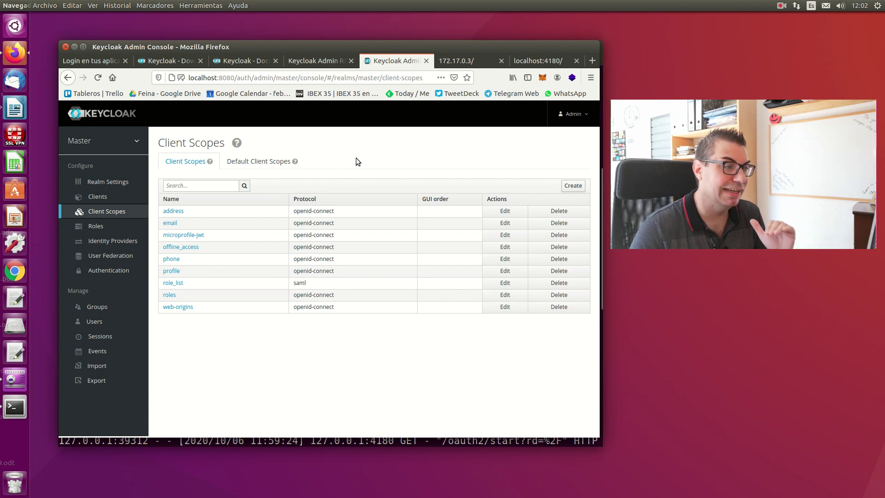
left_click(108, 183)
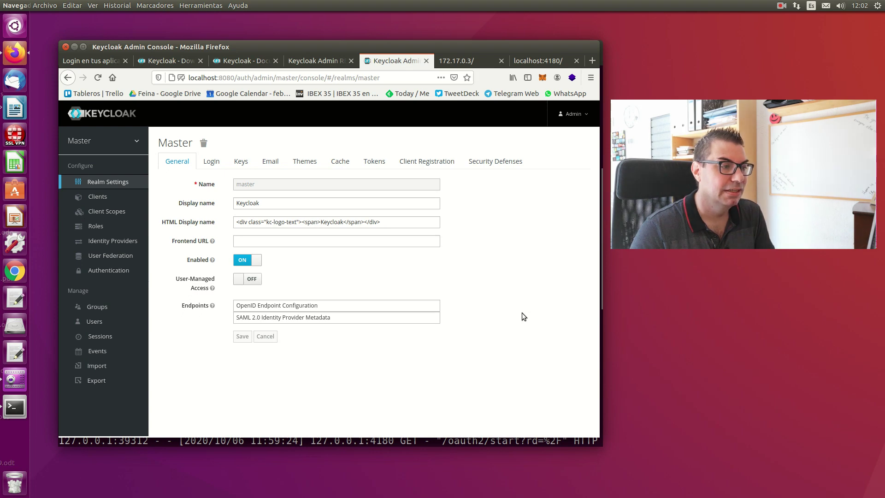